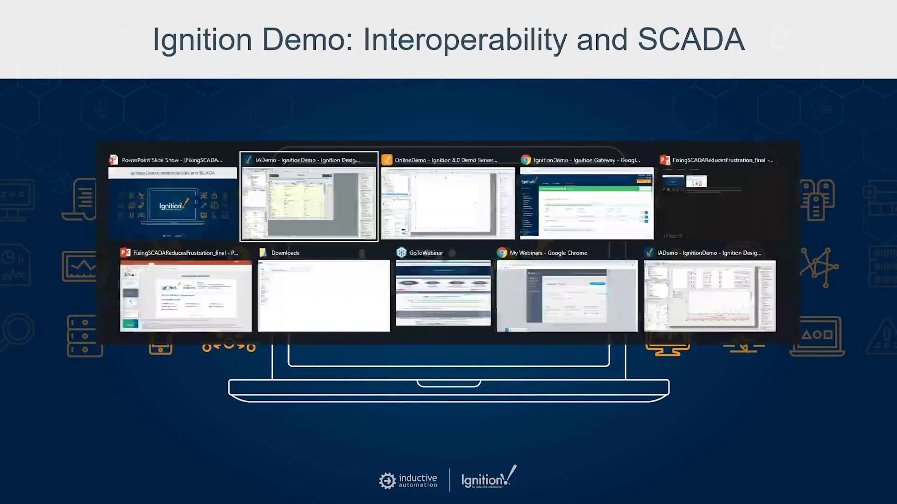
key("alt+Tab")
key("alt+Tab")
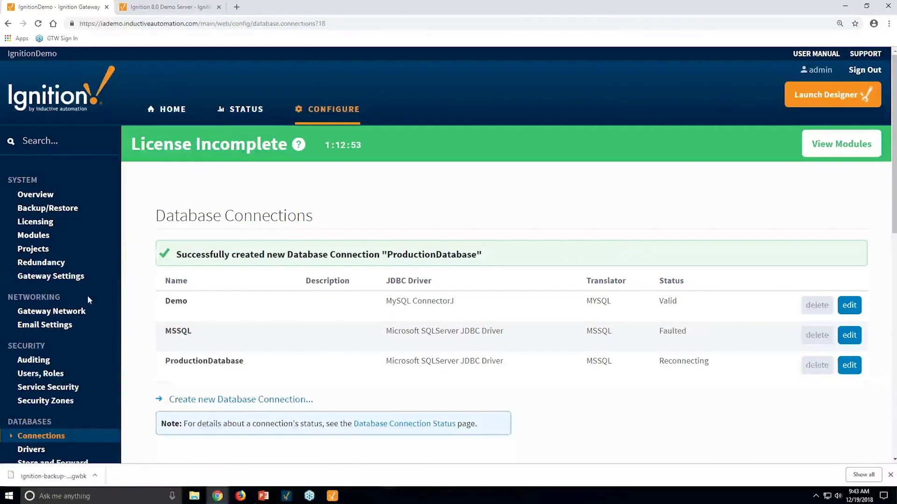
Go to the OPC-UA Server Devices page and start creating a new device
scroll(88, 300, "down", 5)
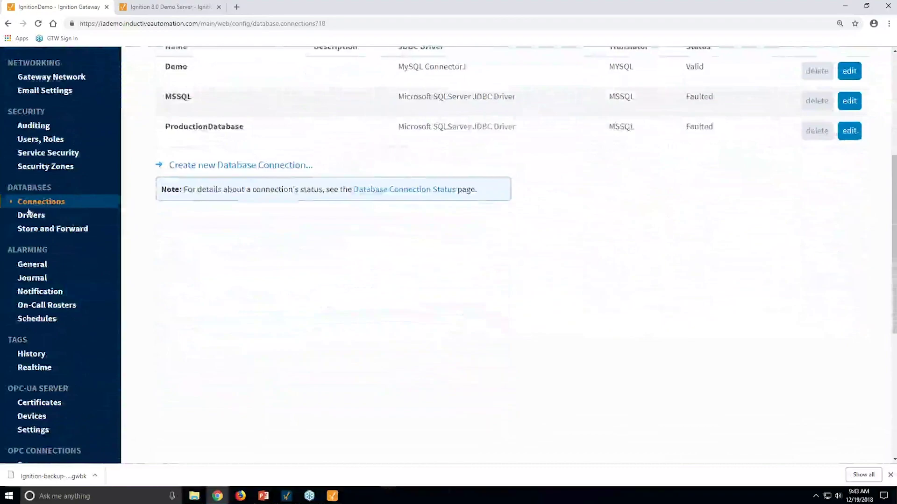
scroll(84, 322, "down", 2)
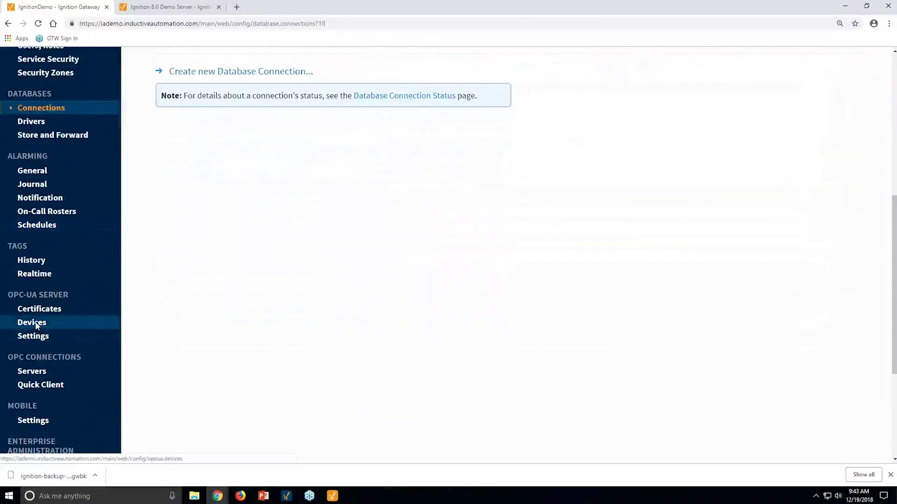
left_click(37, 325)
scroll(288, 326, "down", 3)
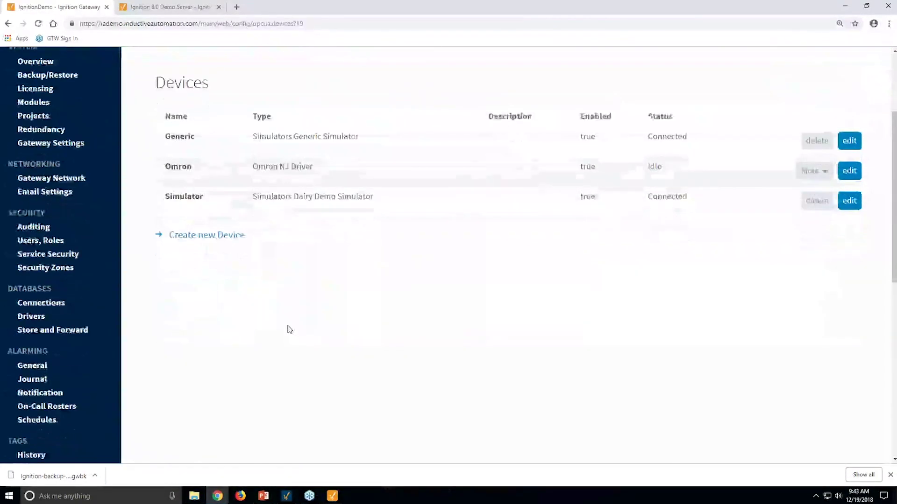
left_click(191, 229)
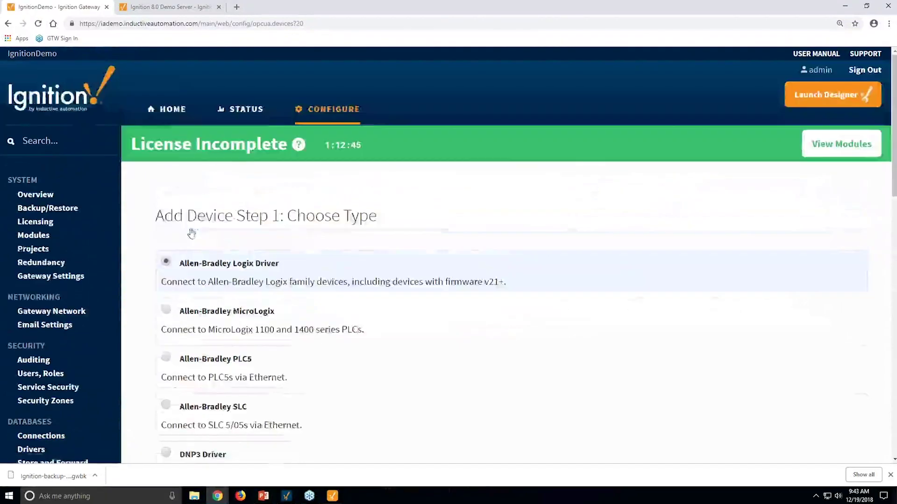
Browse the driver types: Allen-Bradley, Modbus, Siemens, simulator, TCP and UDP
scroll(428, 367, "down", 3)
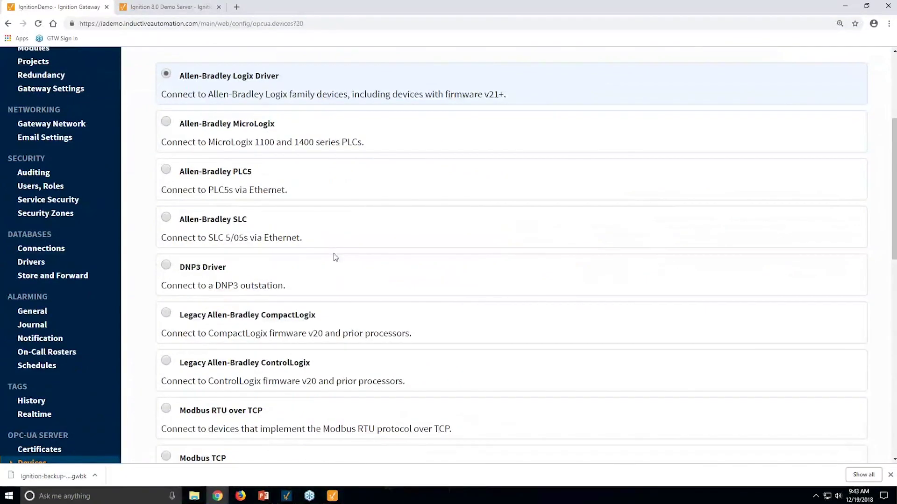
scroll(276, 344, "down", 4)
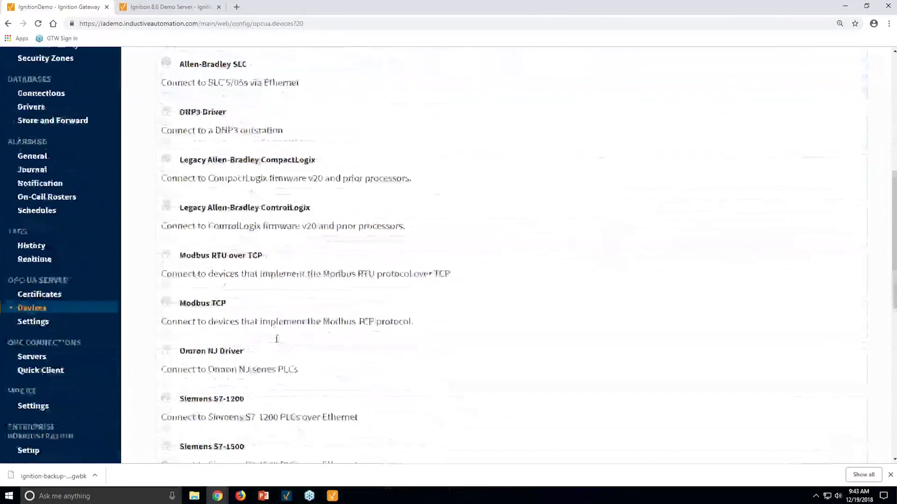
scroll(277, 339, "down", 3)
scroll(277, 340, "up", 6)
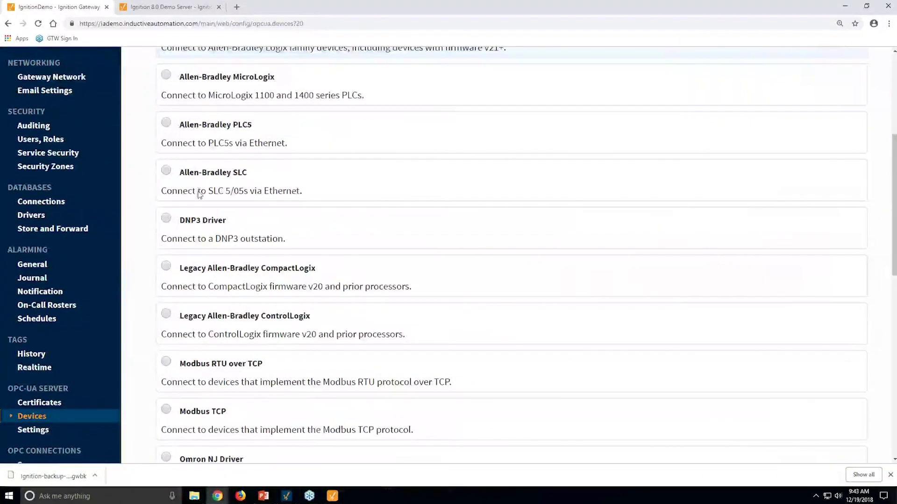
scroll(367, 227, "down", 8)
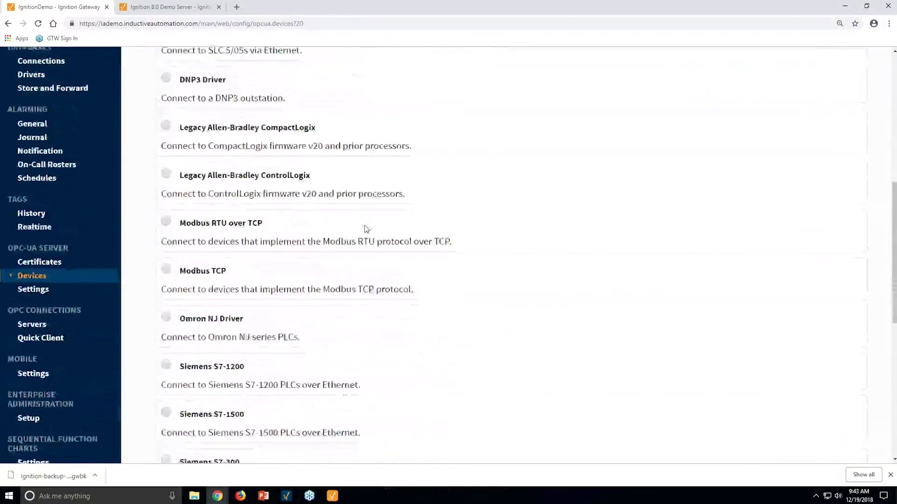
scroll(364, 229, "down", 3)
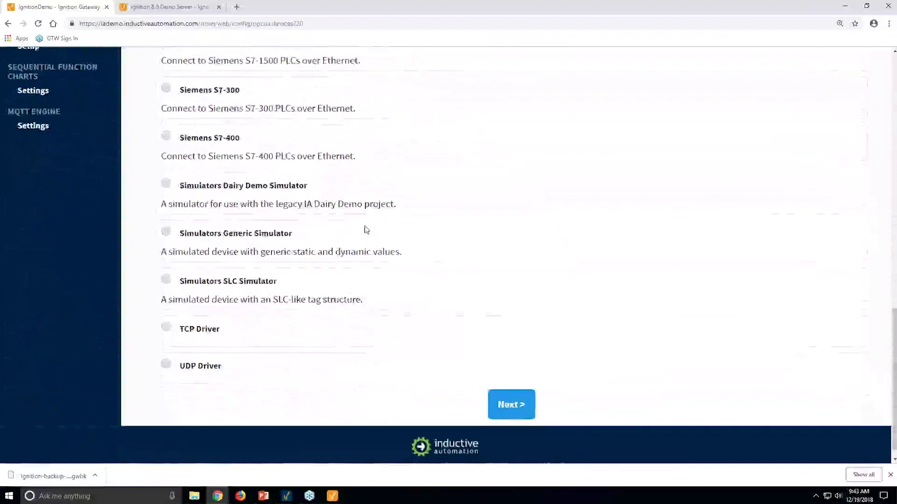
scroll(364, 229, "up", 13)
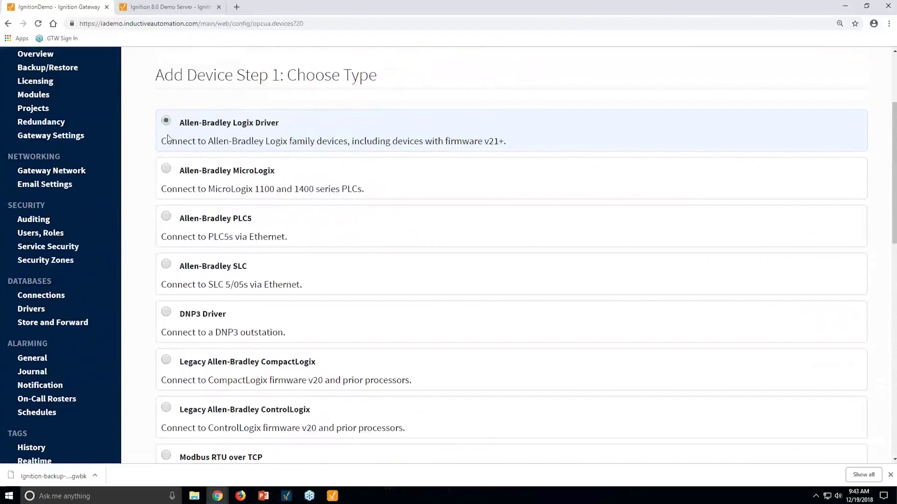
scroll(486, 370, "down", 10)
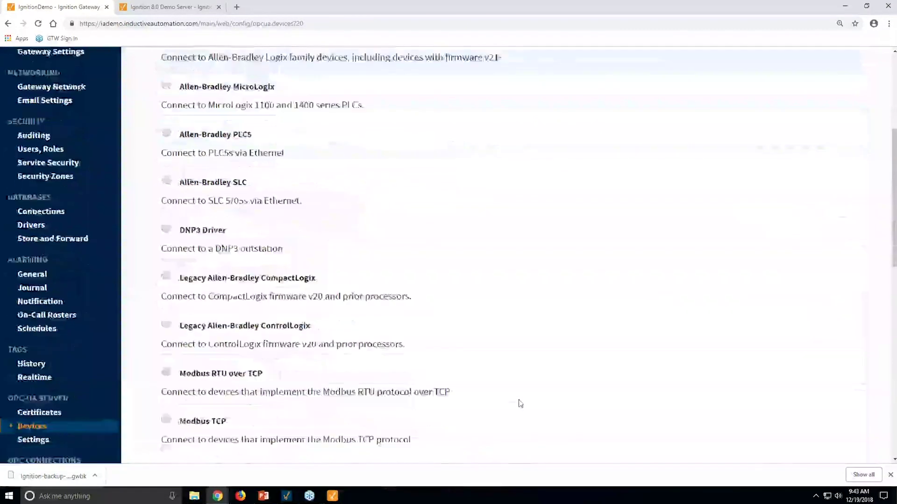
Create an Allen-Bradley Logix Driver device named MLX1100 with hostname 10.1020
left_click(514, 447)
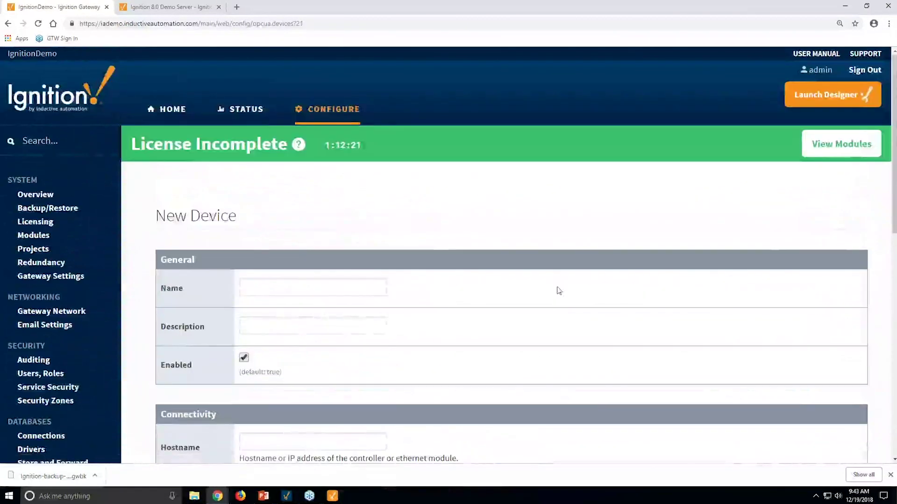
left_click(301, 289)
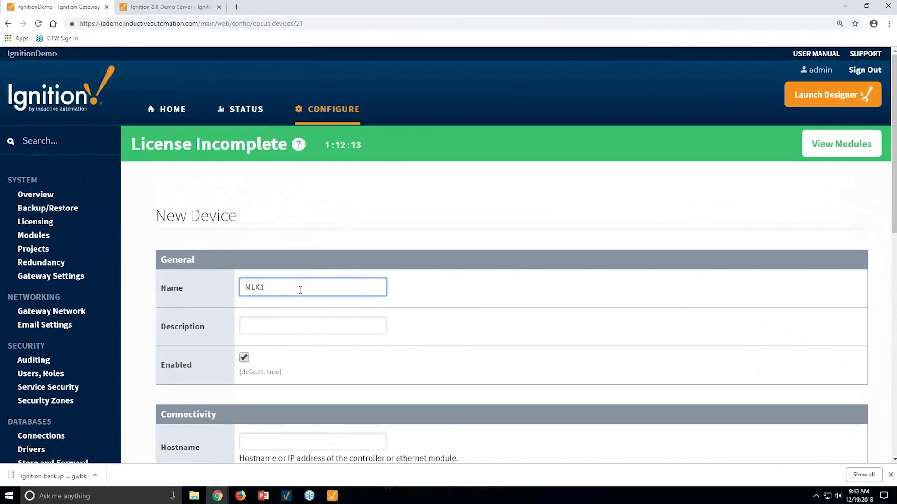
scroll(323, 330, "down", 4)
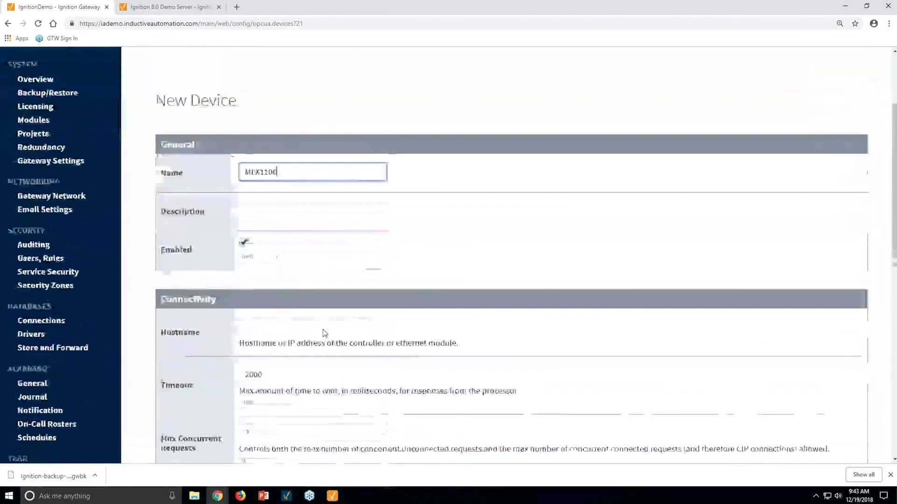
left_click(316, 252)
type("1")
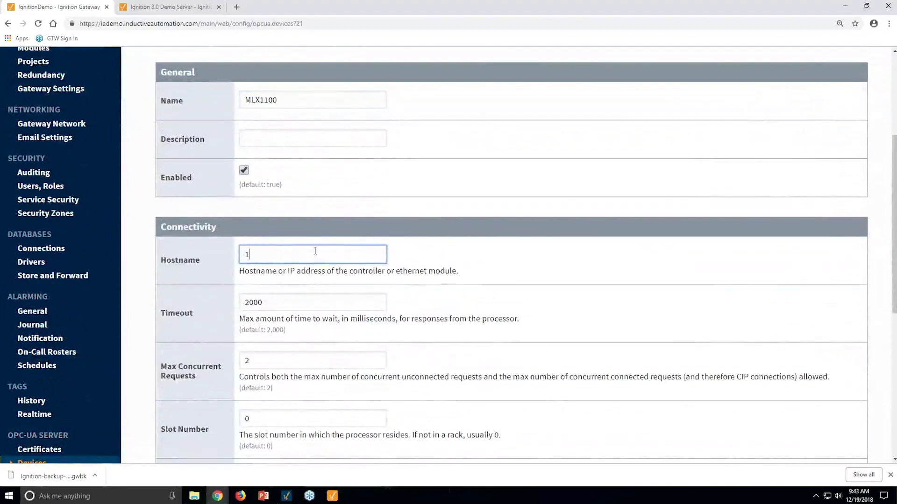
type("0.10")
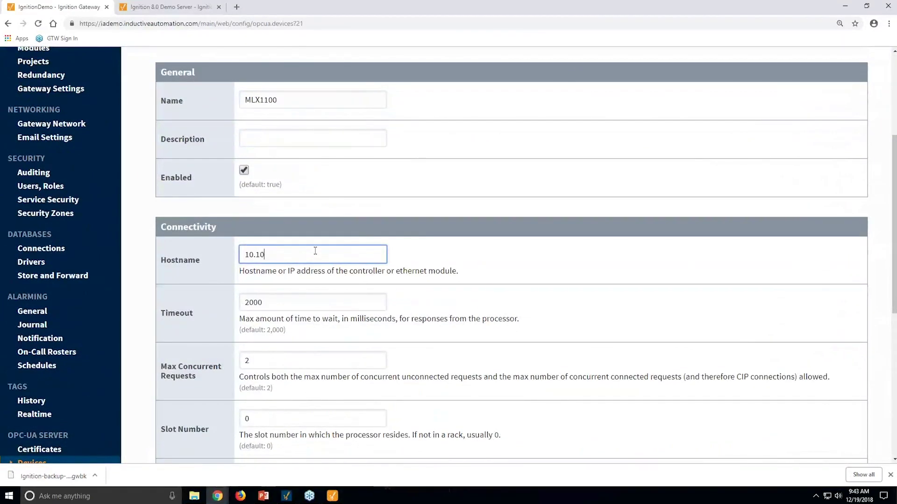
type("20.7.77")
key("Return")
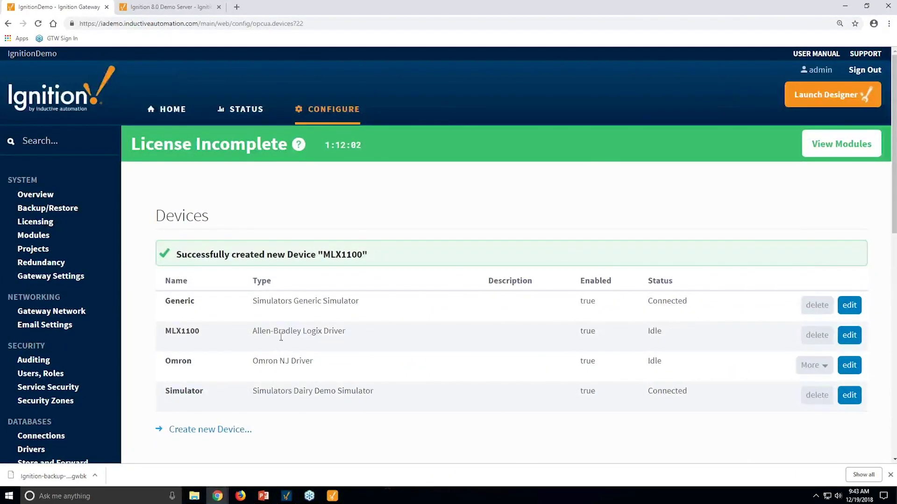
Highlight the new MLX1100 device's Connecting status in the device list
double_click(661, 331)
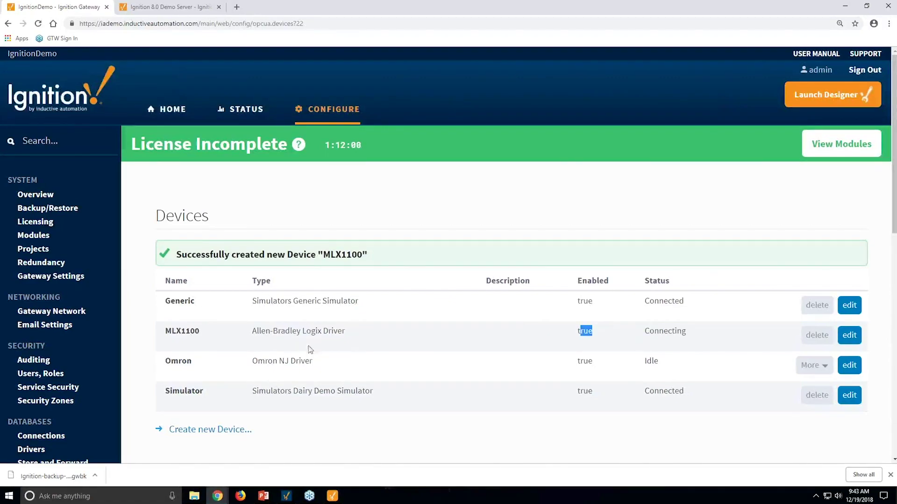
left_click_drag(276, 301, 686, 308)
scroll(647, 373, "down", 5)
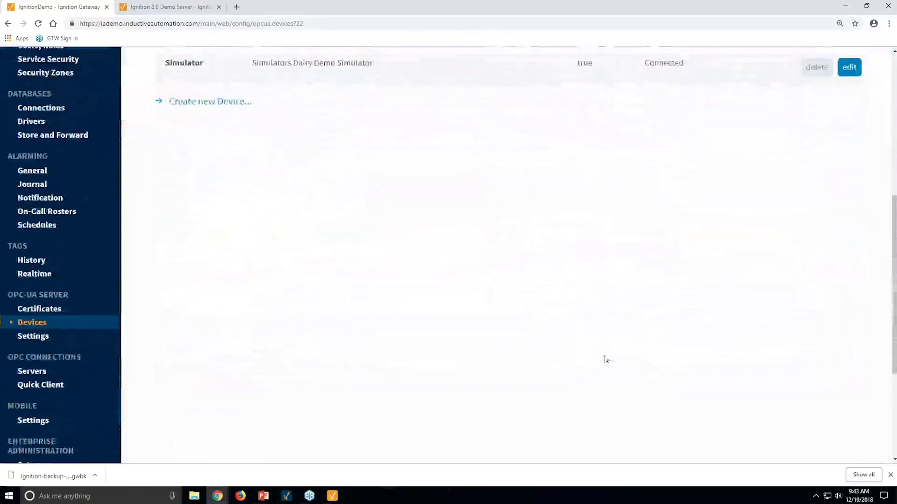
mouse_move(299, 498)
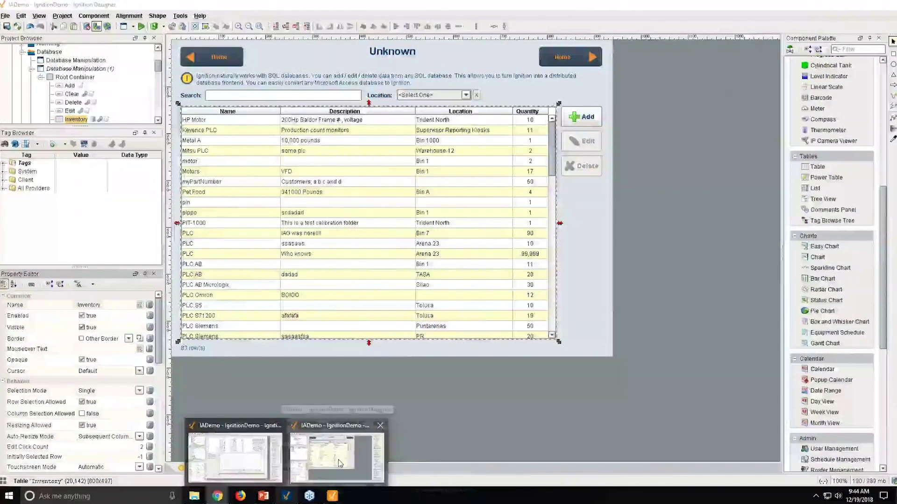
In Designer's OPC Browser, confirm MLX1100 is listed under the Ignition OPC-UA Server devices
left_click(339, 463)
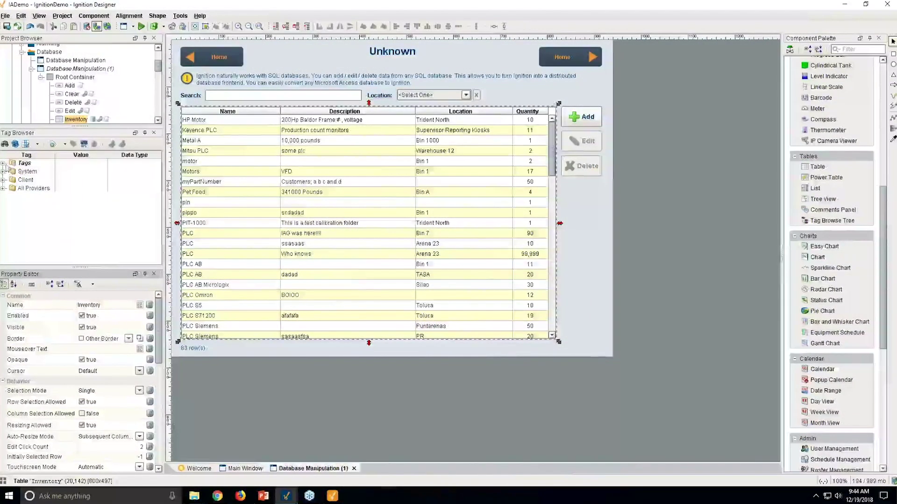
left_click(84, 144)
left_click(169, 147)
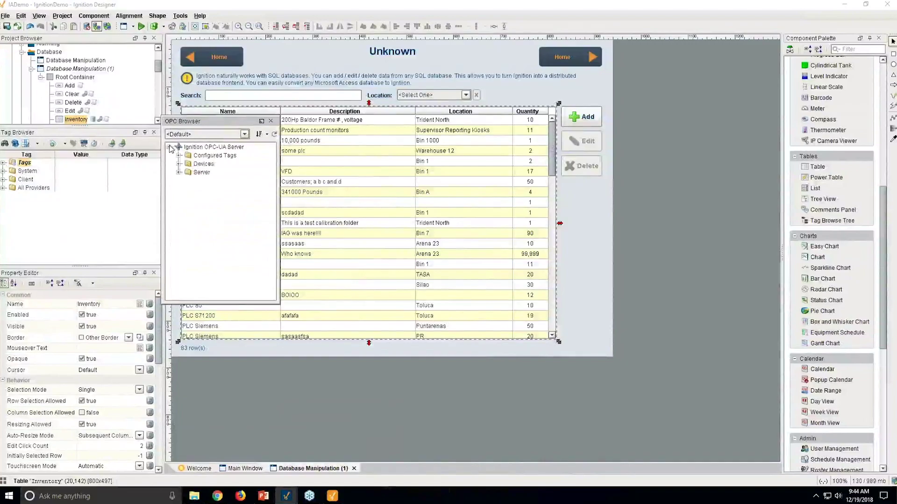
left_click(178, 164)
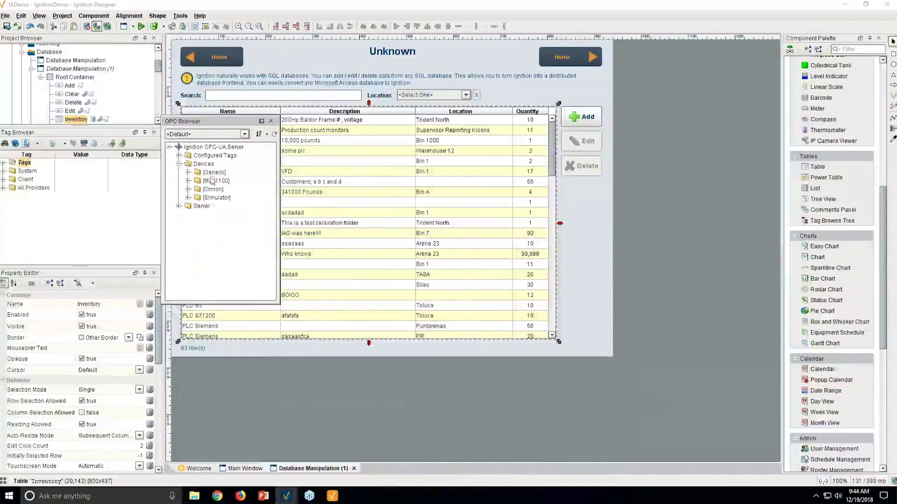
left_click(271, 121)
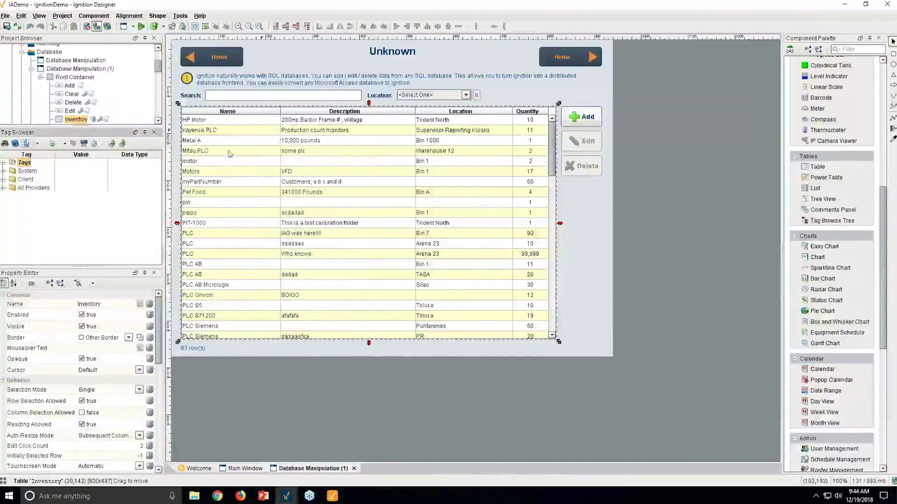
Expand Tags > Refrigeration in the Tag Browser and switch to the Main Window
left_click(4, 163)
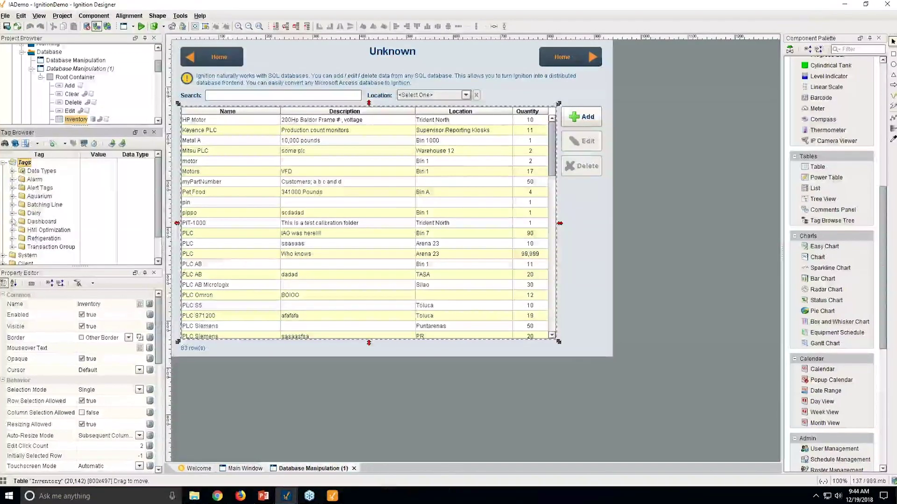
left_click(13, 239)
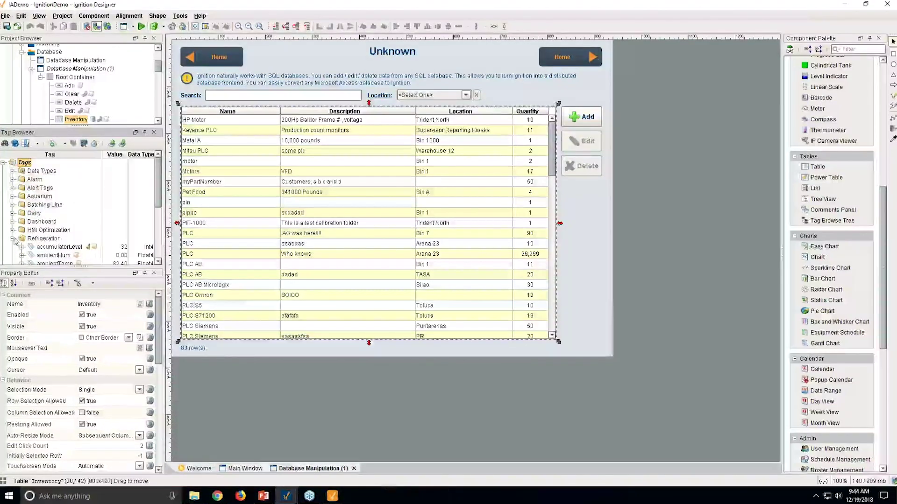
scroll(96, 219, "down", 1)
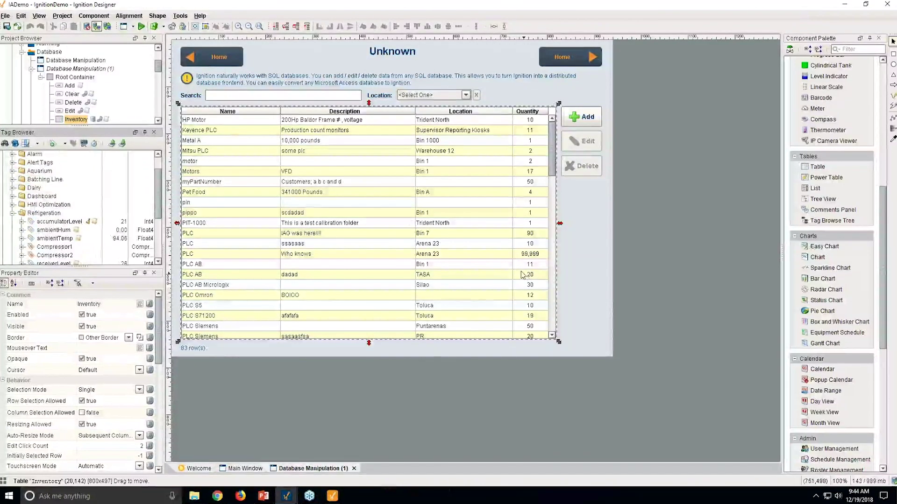
left_click(259, 469)
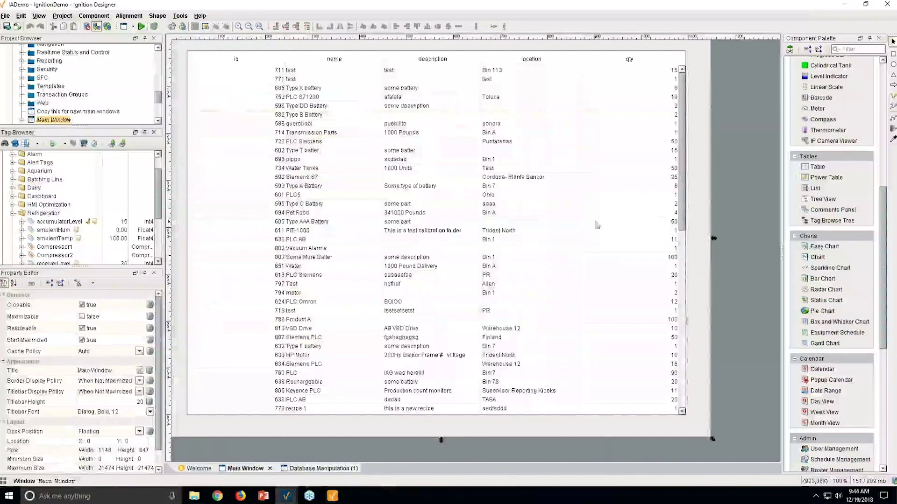
Shrink the Power Table and add an Easy Chart plotting accumulatorLevel, ambientHum and ambientTemp
left_click_drag(431, 419, 436, 173)
left_click_drag(825, 246, 239, 200)
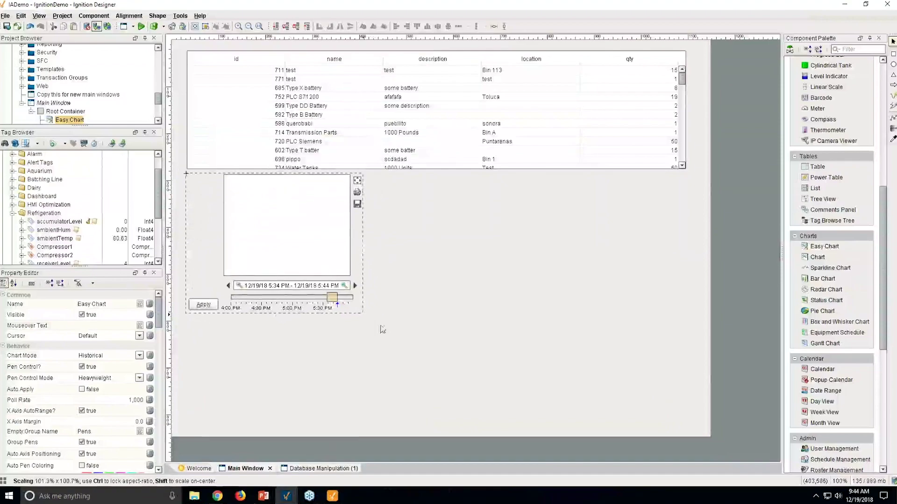
left_click_drag(365, 316, 691, 428)
left_click(60, 222)
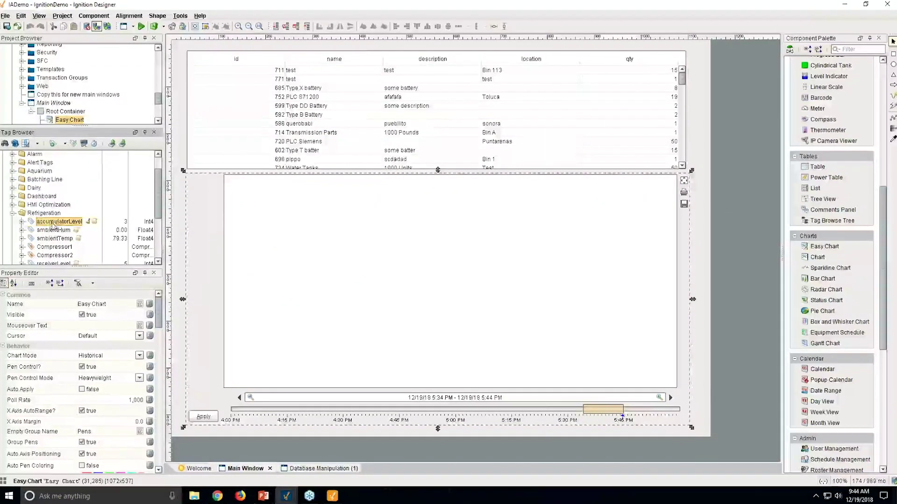
left_click_drag(59, 229, 420, 280)
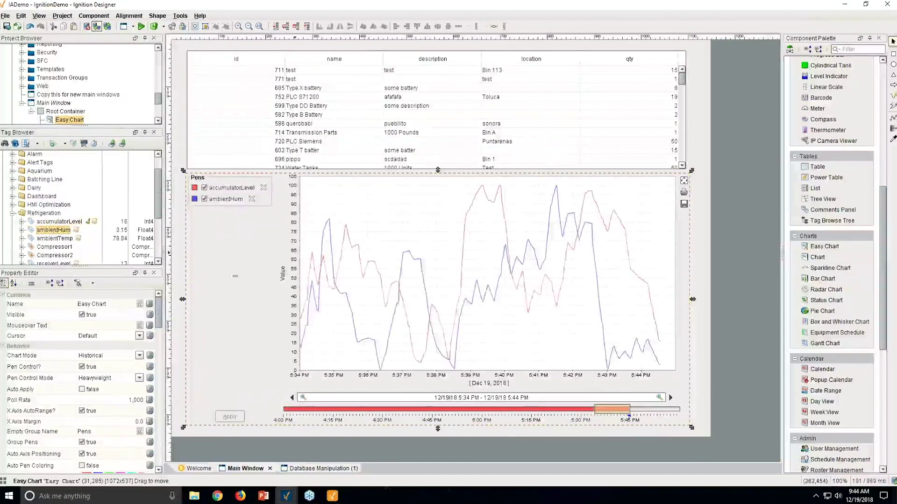
left_click_drag(55, 238, 373, 281)
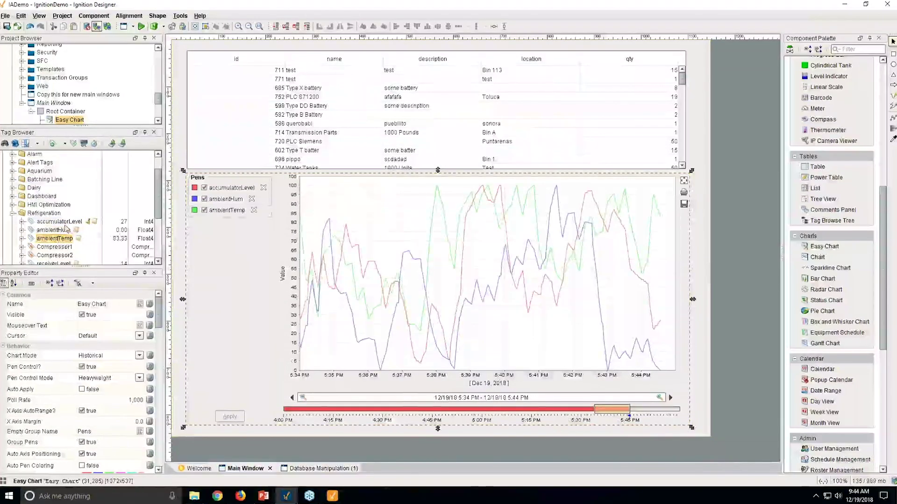
Review the History settings of the accumulatorLevel tag in the Tag Editor
left_click(65, 223)
double_click(65, 224)
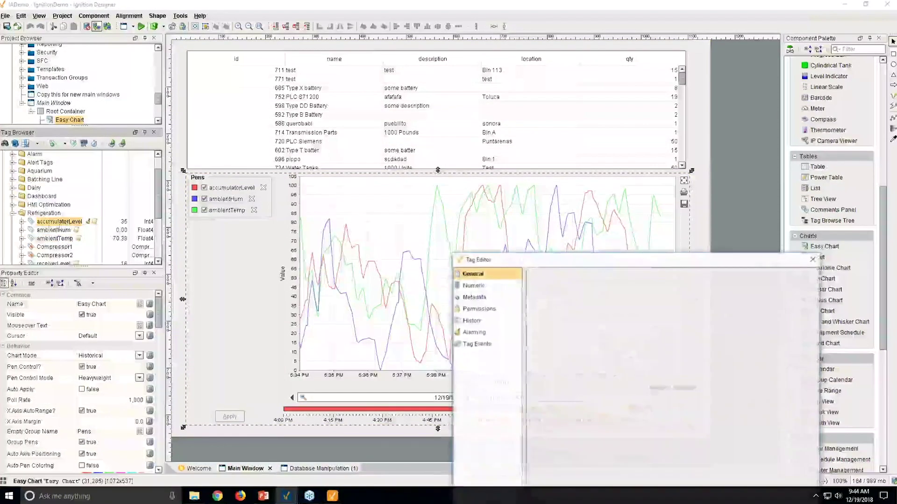
left_click(472, 321)
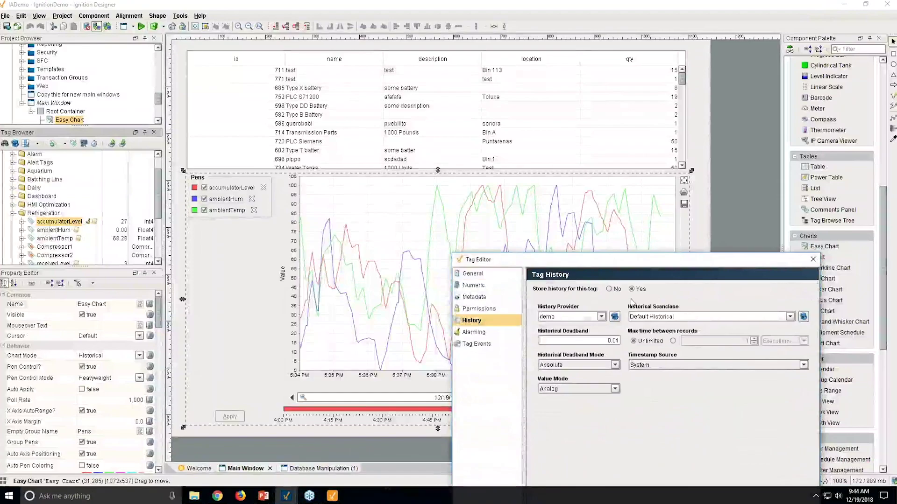
left_click_drag(607, 259, 459, 100)
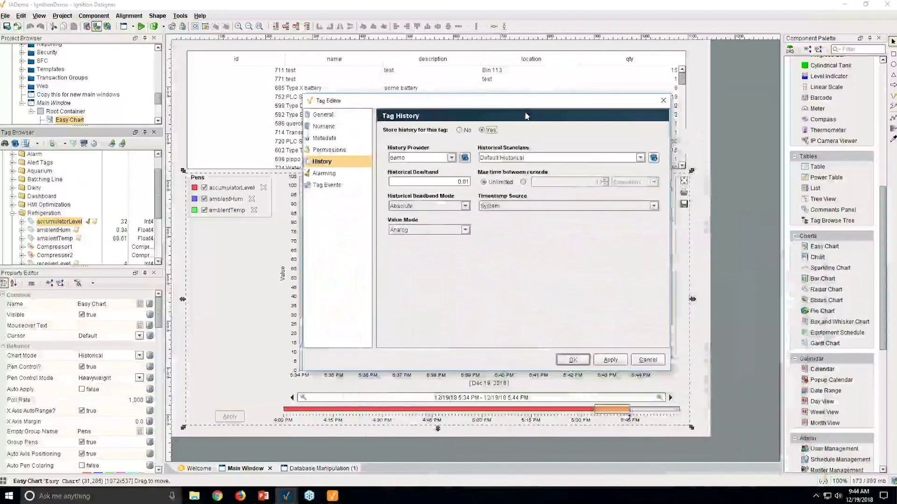
left_click(636, 361)
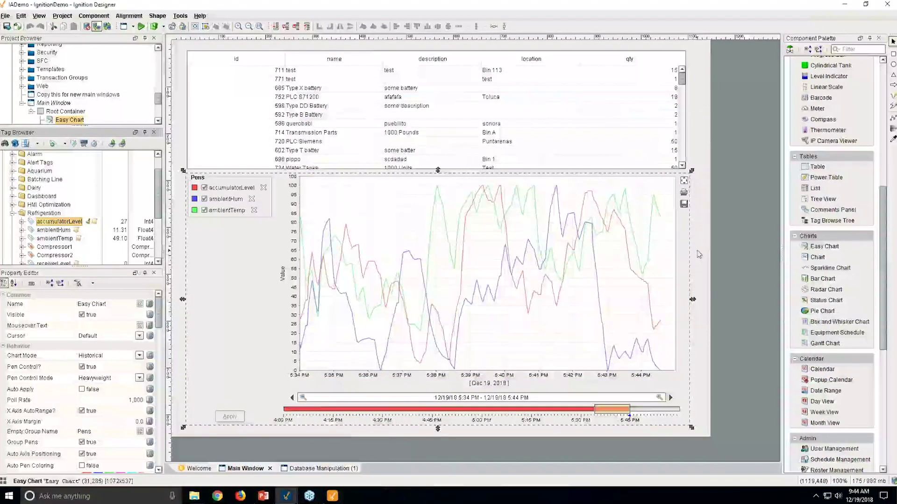
Minimize Designer and show the Gateway's OPC Server Connections page
left_click(844, 5)
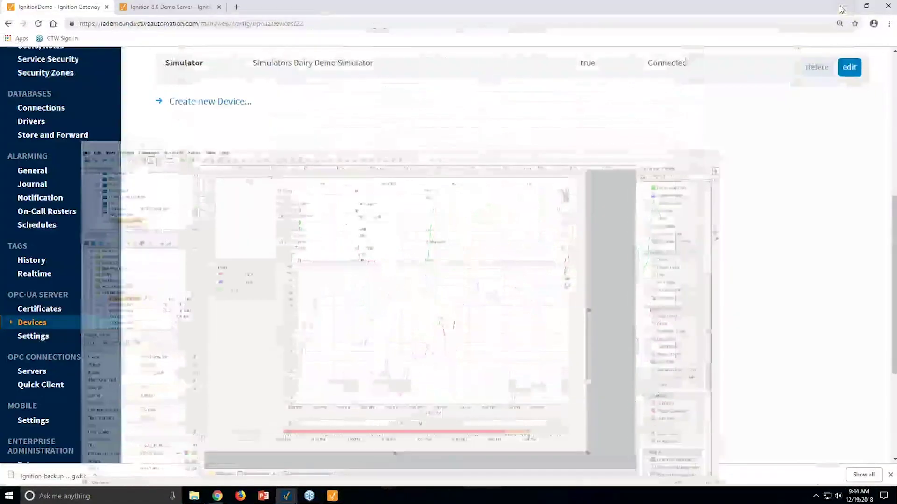
scroll(330, 268, "down", 4)
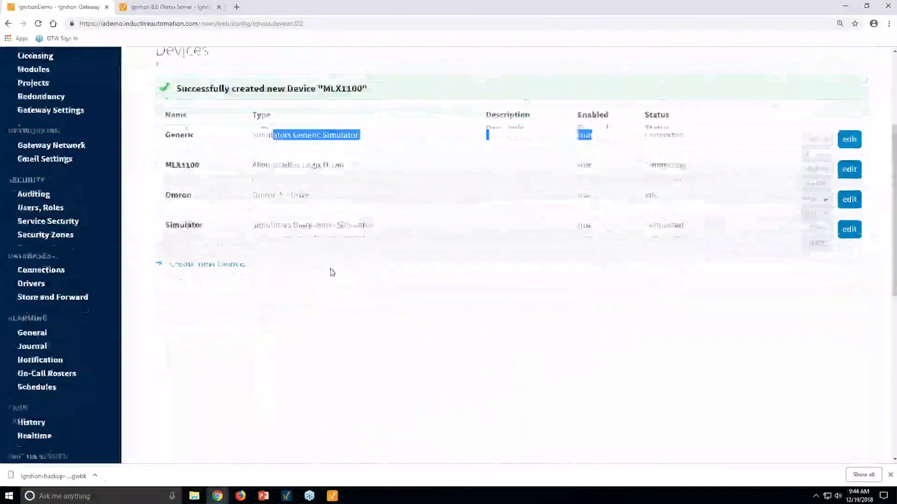
scroll(183, 351, "down", 4)
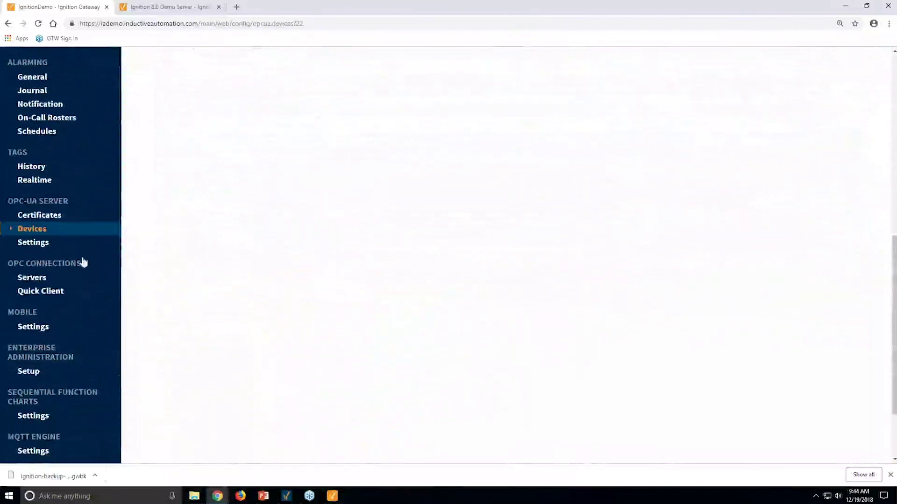
left_click(40, 278)
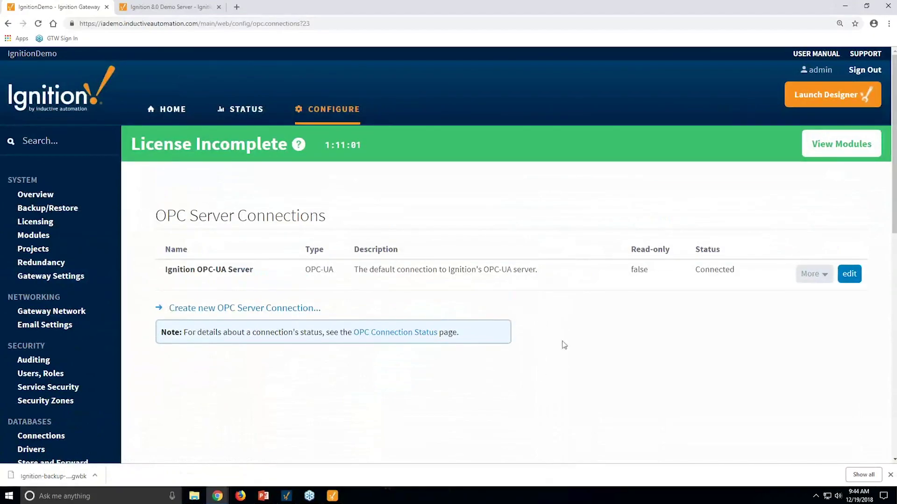
scroll(567, 351, "down", 7)
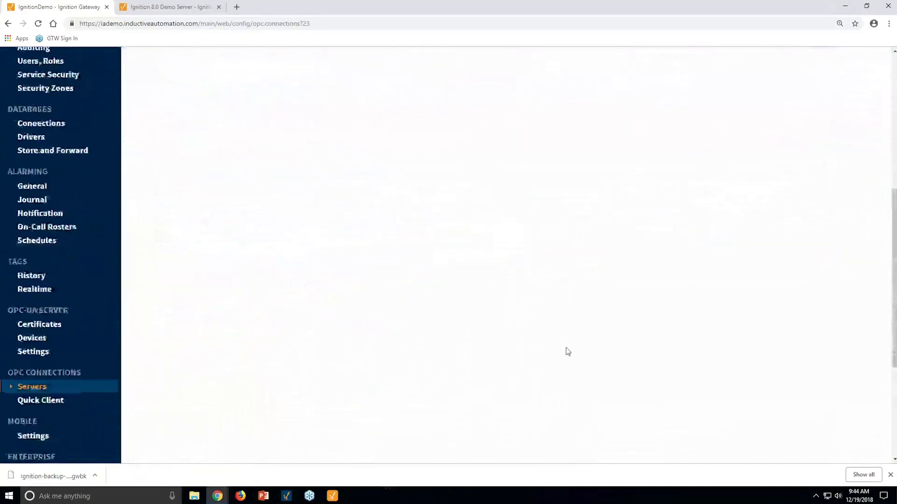
scroll(568, 352, "up", 10)
Begin a new OPC-UA server connection, then return to the OPC Server Connections list
left_click(232, 171)
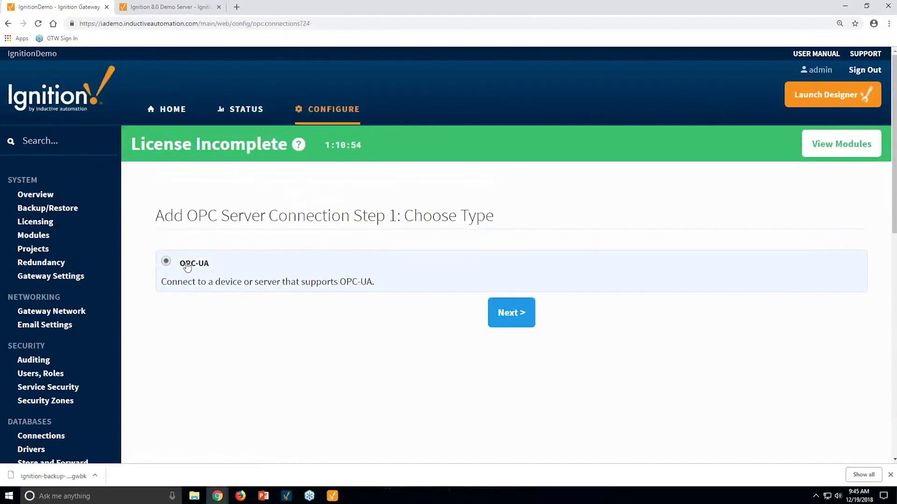
left_click(511, 313)
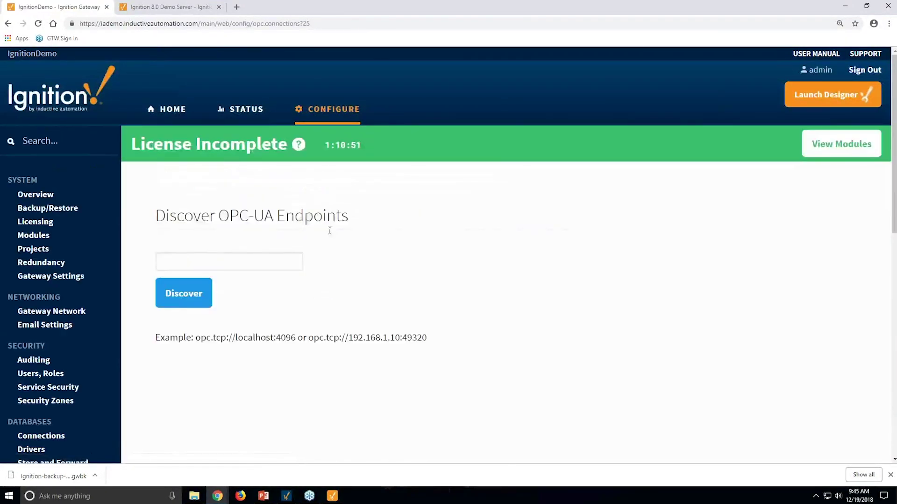
scroll(350, 342, "down", 3)
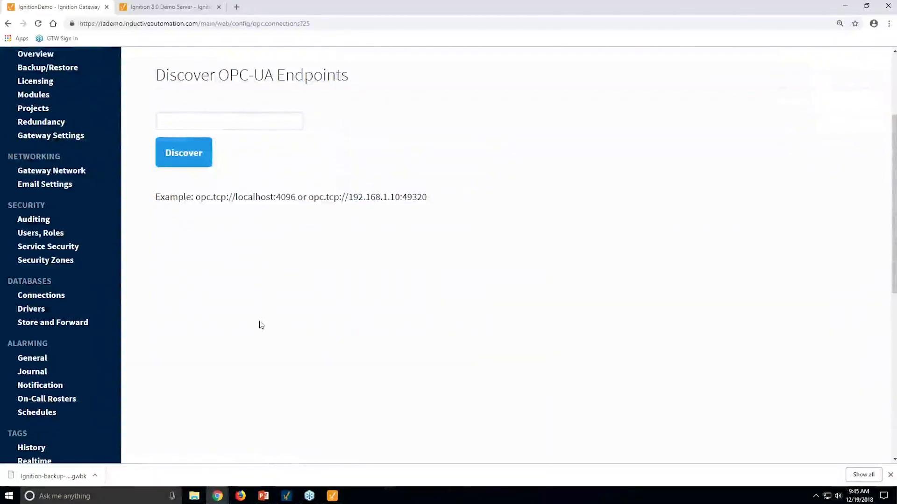
scroll(234, 320, "down", 6)
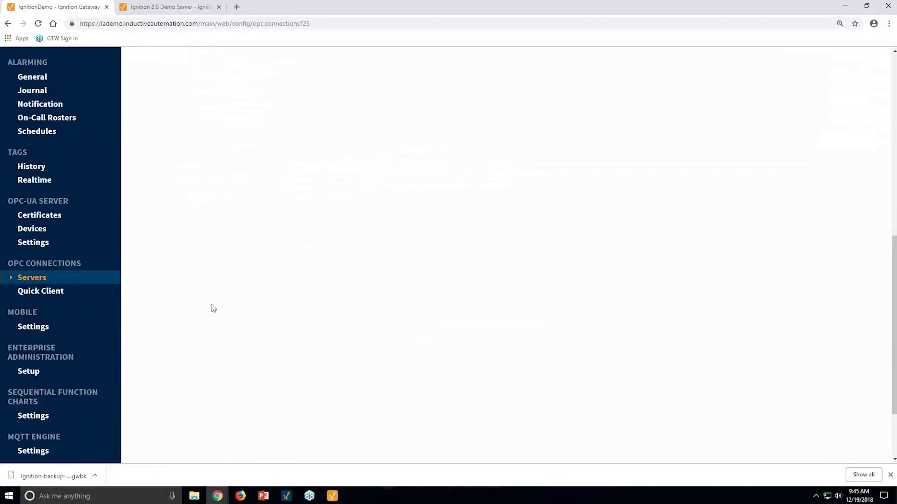
left_click(33, 280)
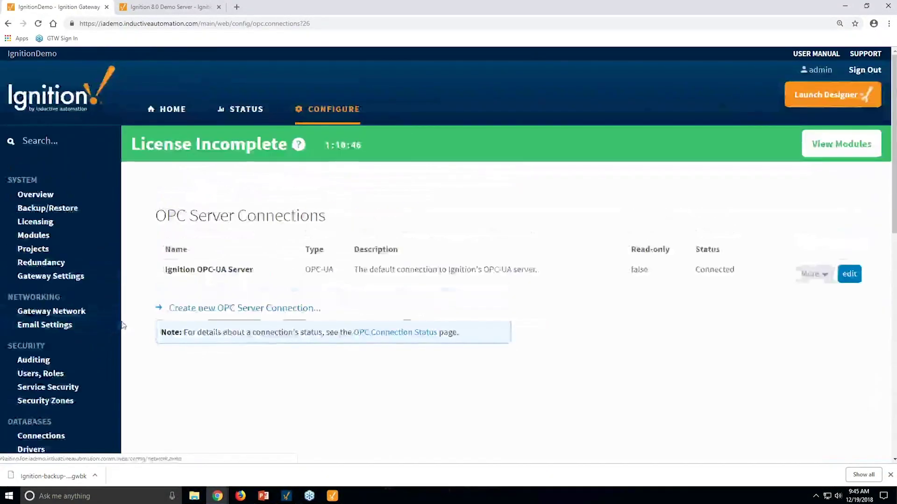
scroll(123, 326, "down", 10)
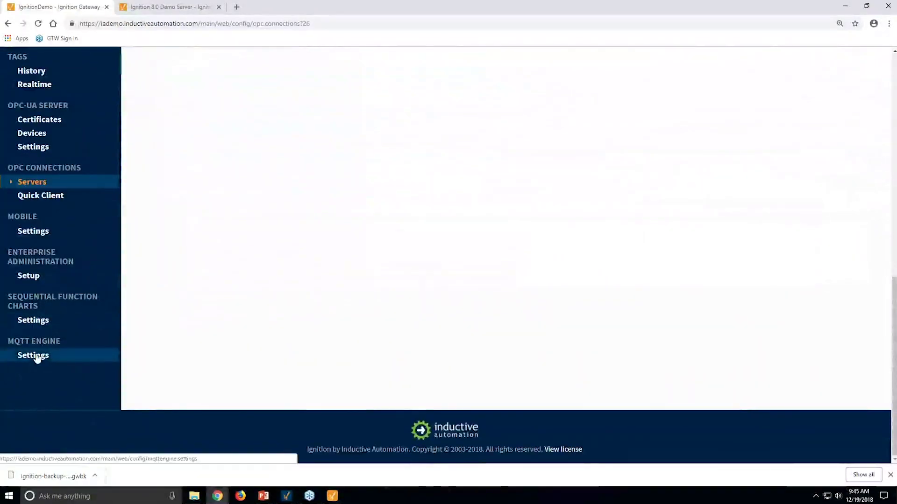
Show the Servers tab of the MQTT Engine settings
left_click(37, 357)
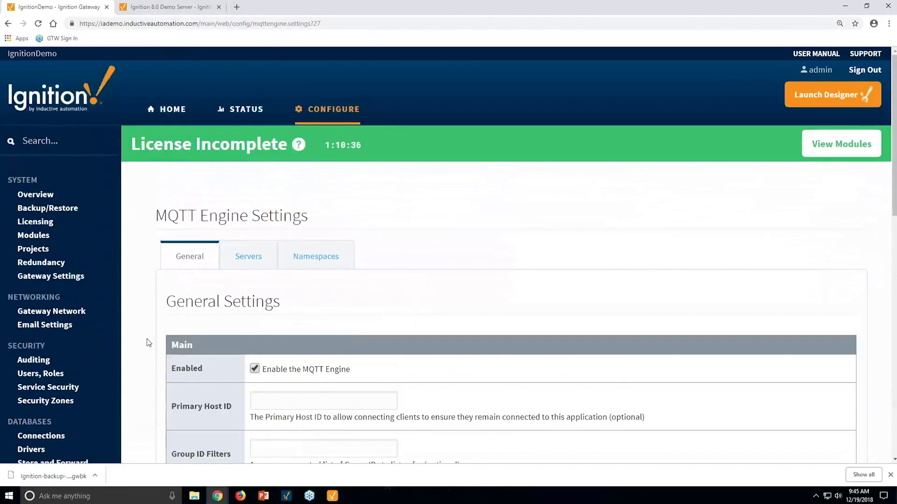
scroll(147, 339, "down", 3)
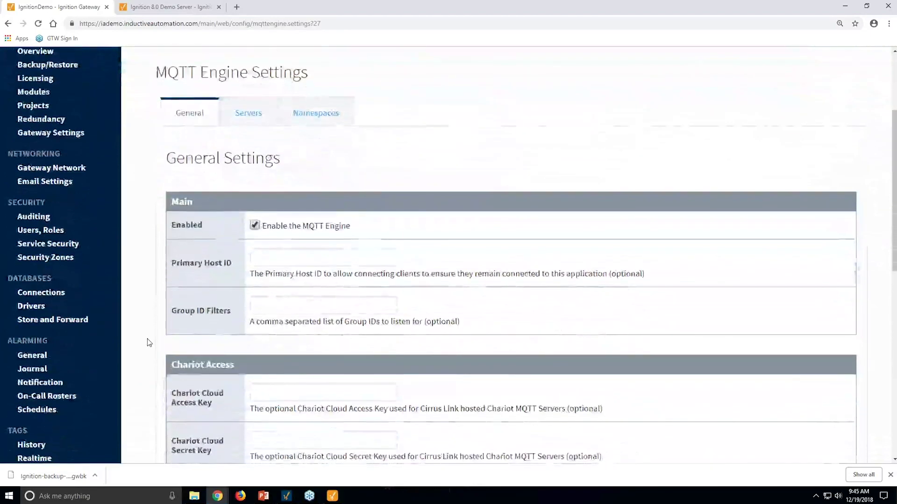
scroll(147, 338, "down", 2)
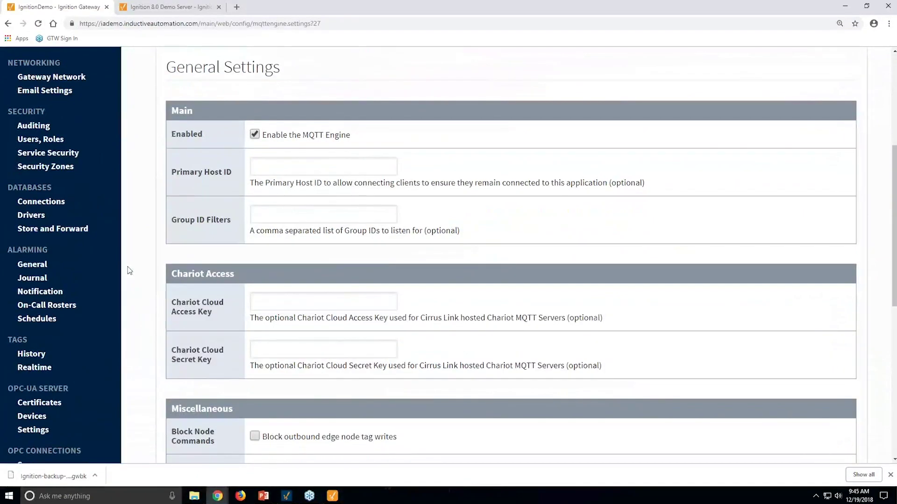
scroll(135, 244, "up", 5)
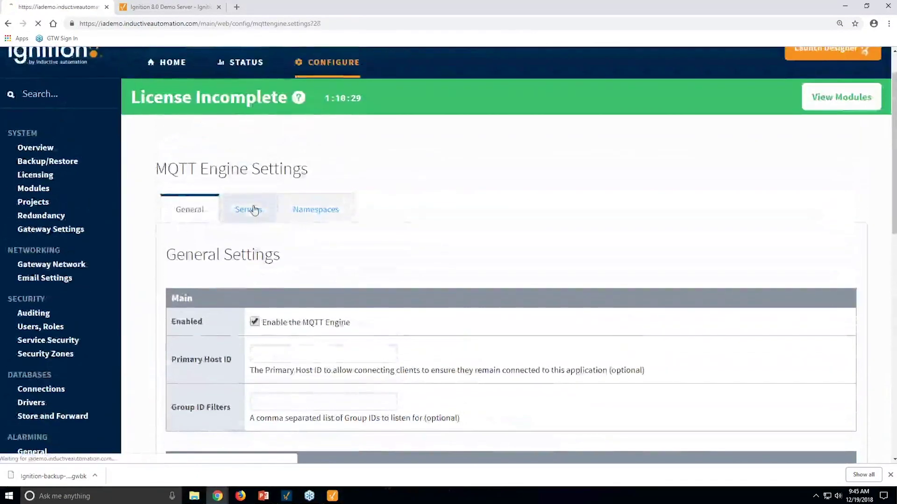
left_click(254, 206)
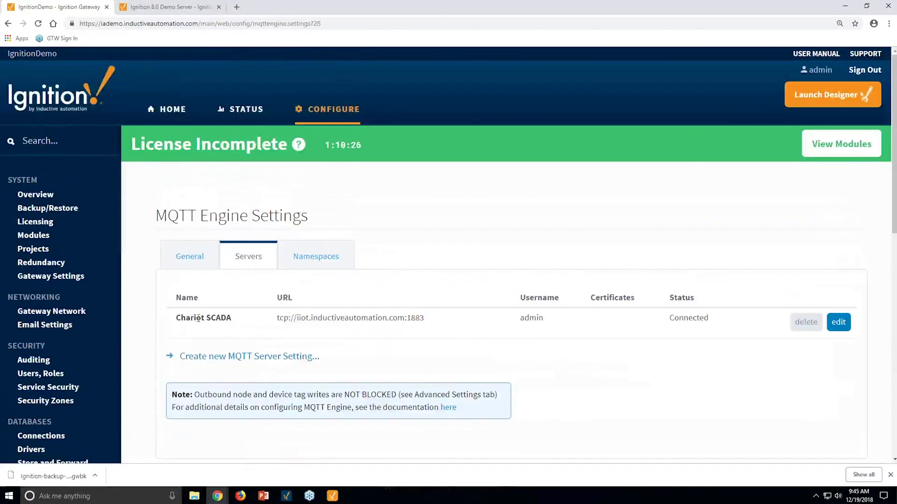
Point out the Chariot SCADA server row and its tcp URL
left_click_drag(198, 319, 346, 319)
left_click(380, 319)
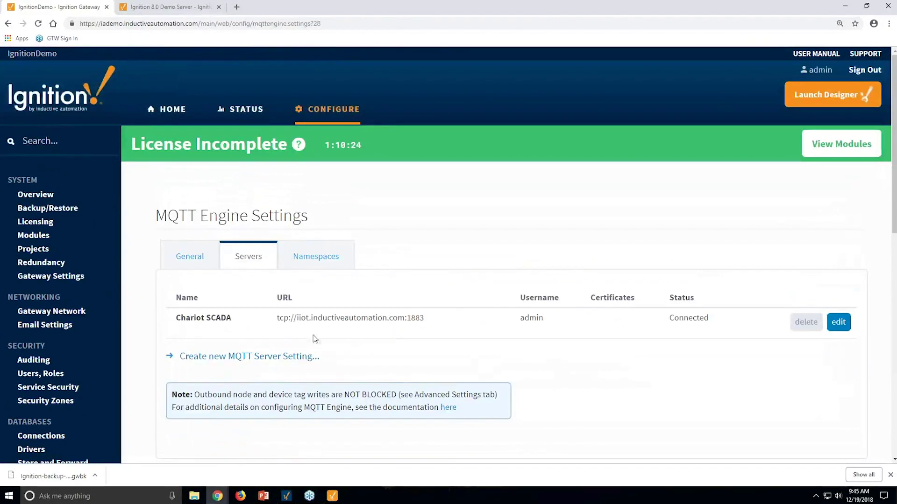
left_click_drag(283, 317, 420, 318)
left_click(413, 322)
Add a new MQTT server setting and rename it Opto22
left_click(219, 361)
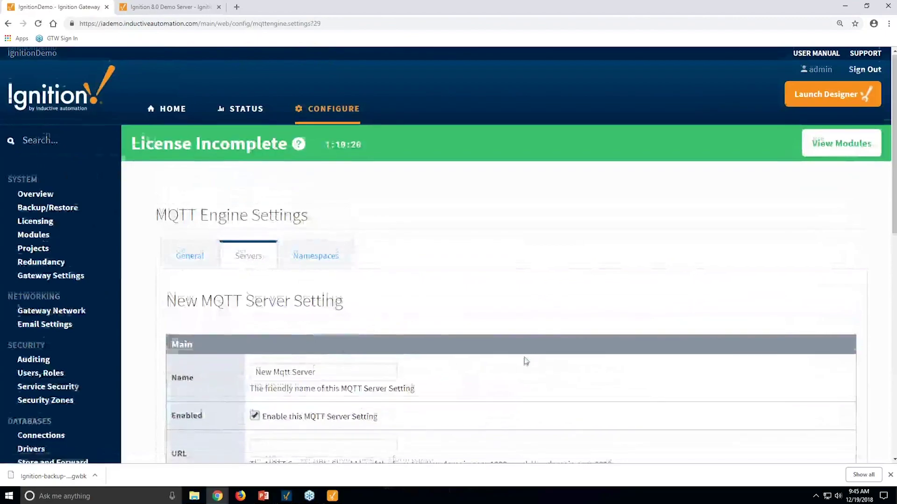
scroll(524, 362, "down", 4)
scroll(524, 362, "down", 2)
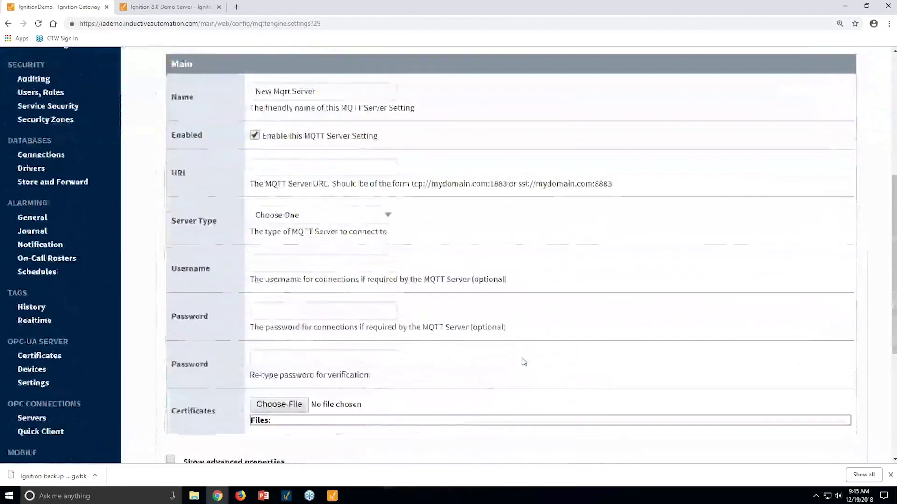
left_click(346, 89)
triple_click(346, 89)
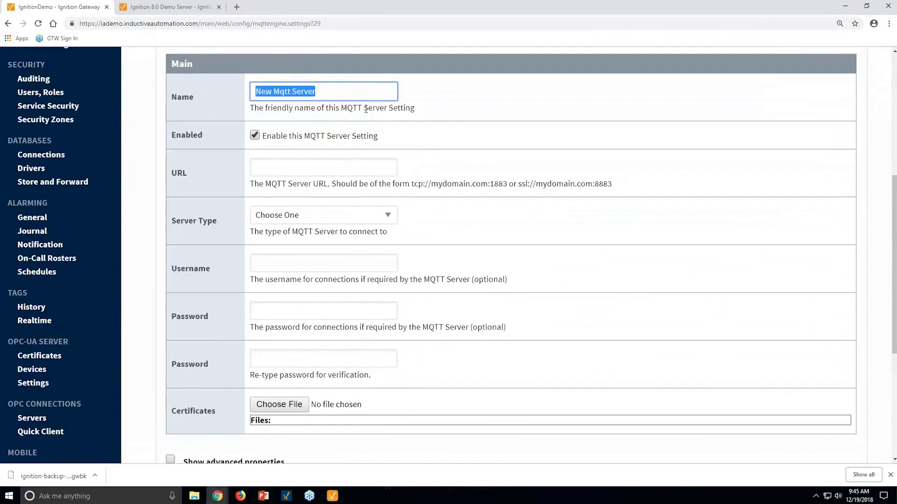
type("Opto22")
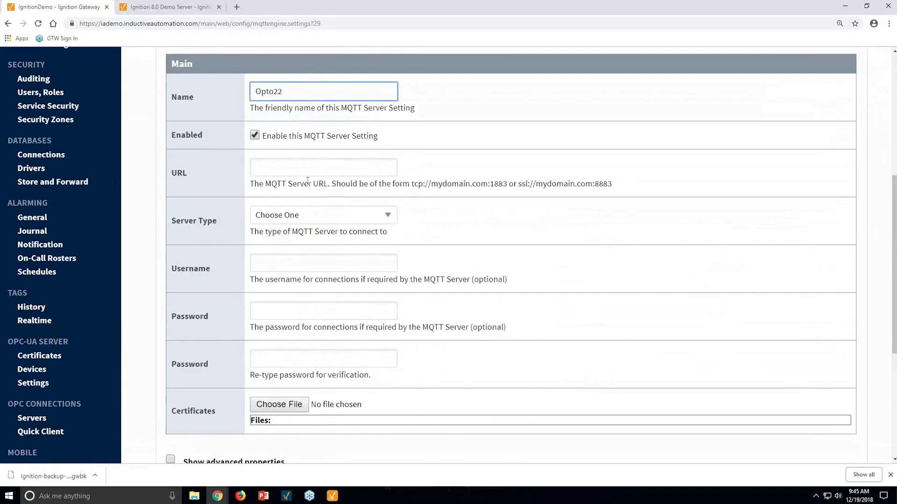
Set URL tcp://chariot.groov.com:1883, server type Chariot, and enter the connection username
left_click(313, 169)
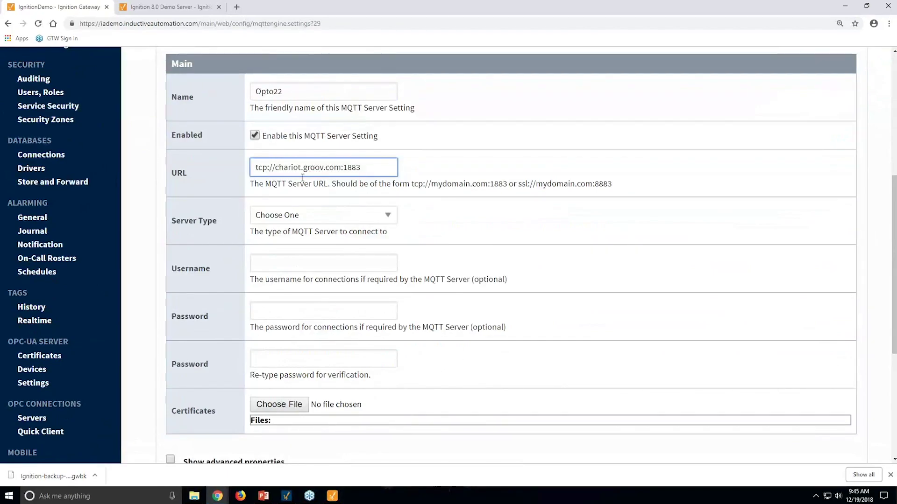
left_click(302, 222)
left_click(287, 242)
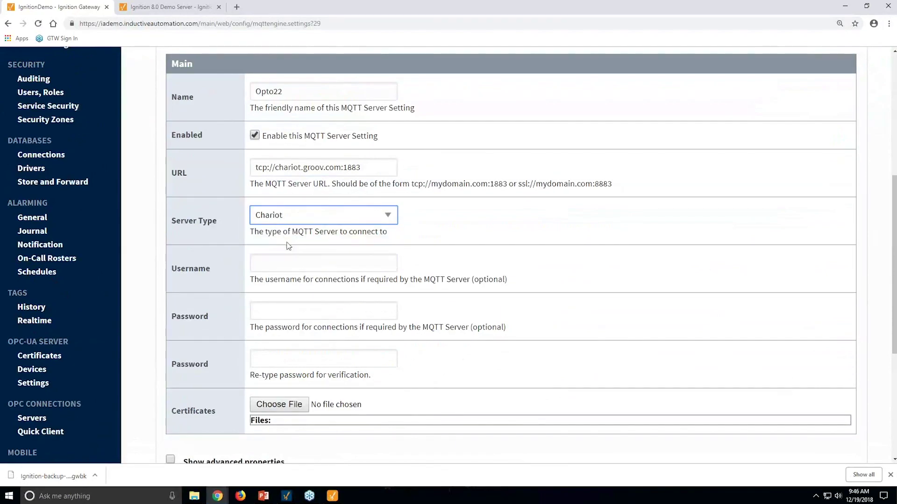
left_click(300, 266)
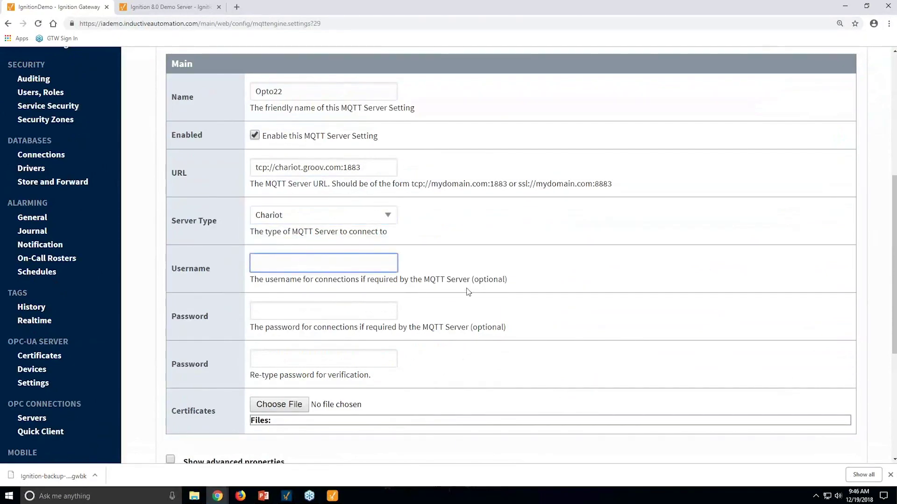
type("opto")
key("Tab")
type("o")
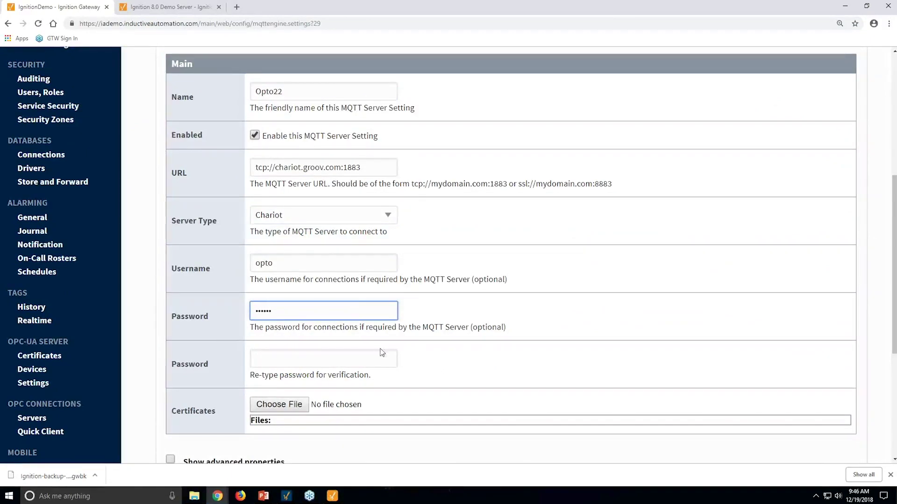
Confirm the password, save, and verify Opto22 shows Connected in the server list
left_click(361, 364)
type("opto2")
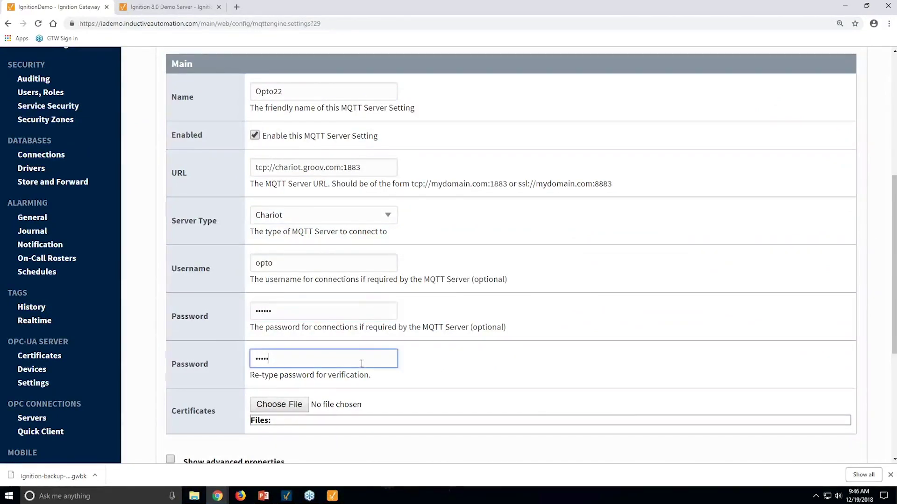
type("2")
key("Return")
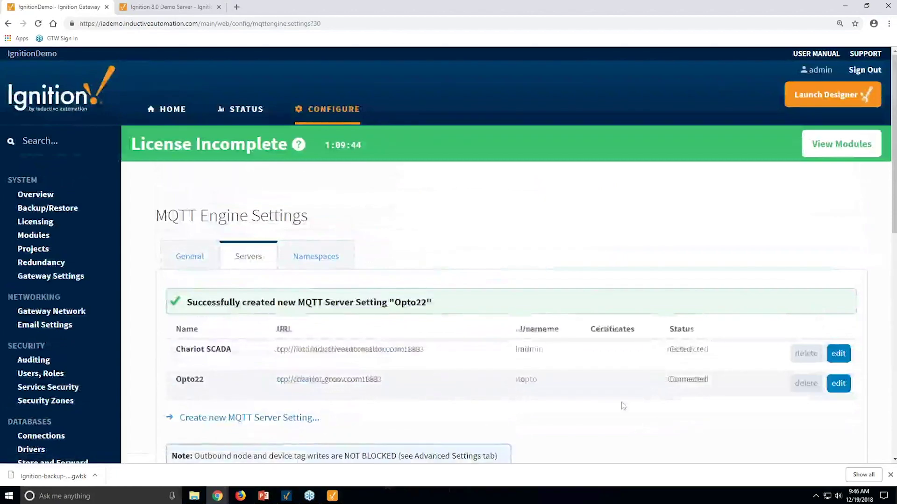
left_click_drag(373, 376, 707, 378)
left_click(707, 377)
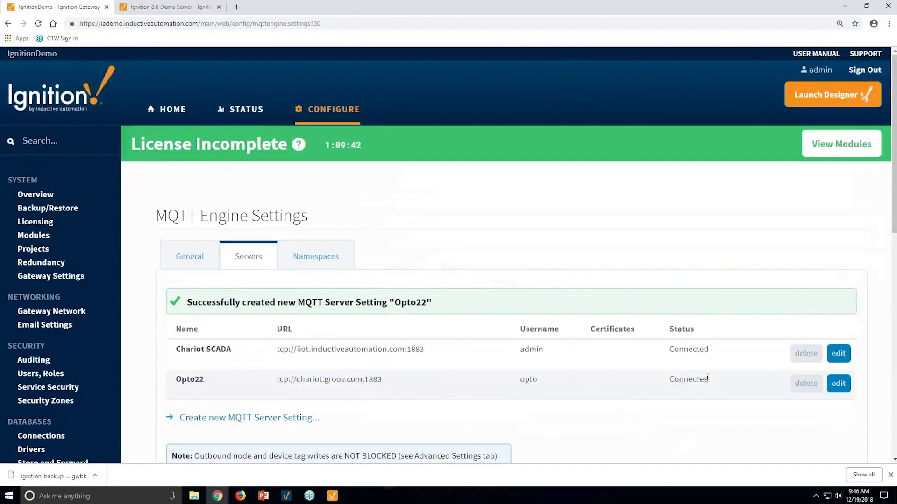
In Designer's Tag Browser, expand All Providers > MQTT Engine > Edge Nodes
mouse_move(332, 499)
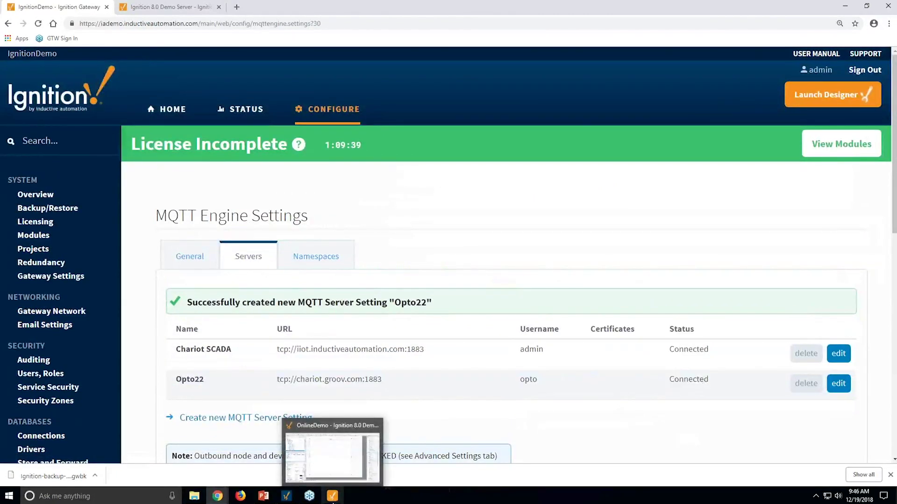
mouse_move(286, 496)
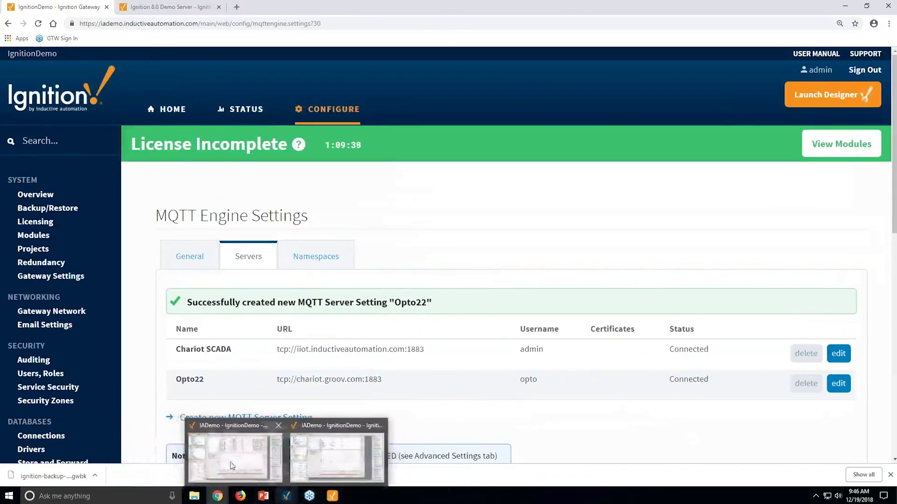
left_click(246, 428)
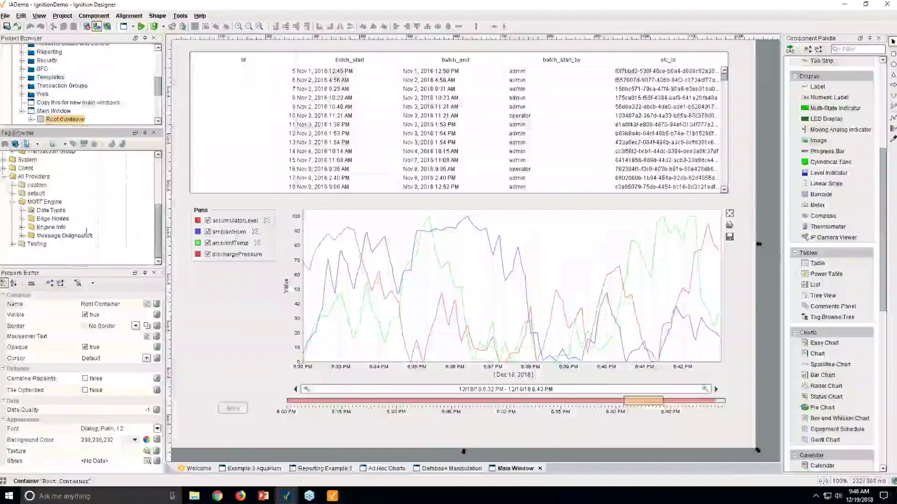
left_click(22, 177)
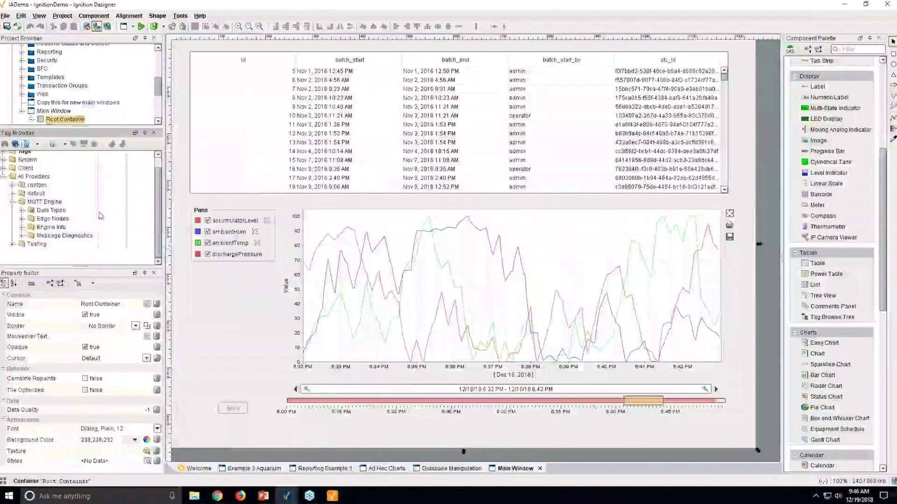
left_click(22, 219)
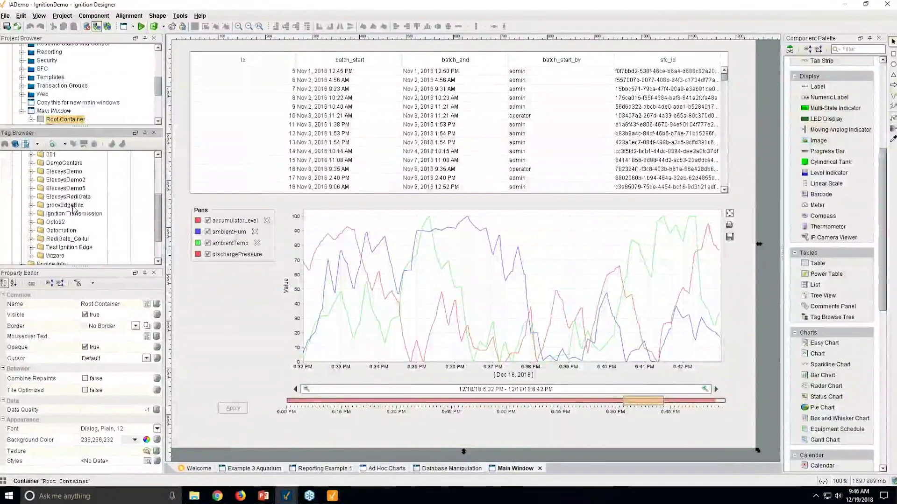
scroll(75, 211, "down", 1)
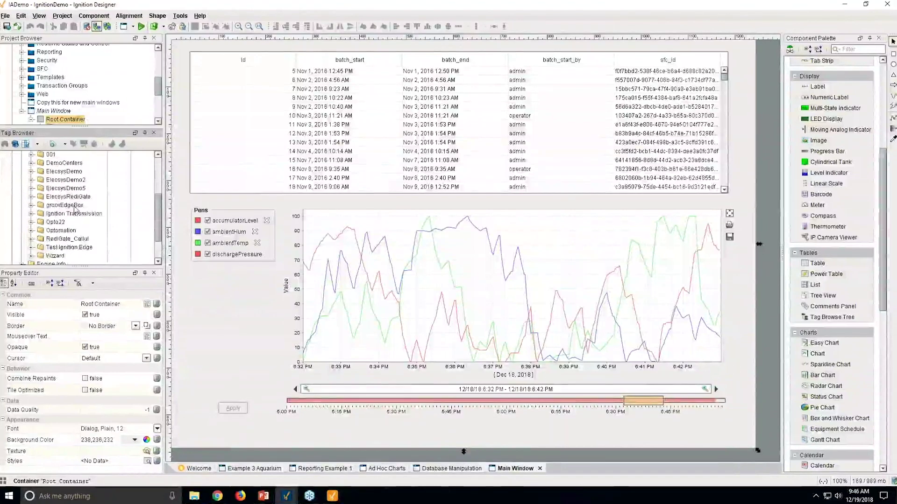
Explore ElecsysDemo2 and ElecsysRediGate > RediGate_Cellular_Gateway > Allen-Bradley_Ether_IP-1
left_click(31, 179)
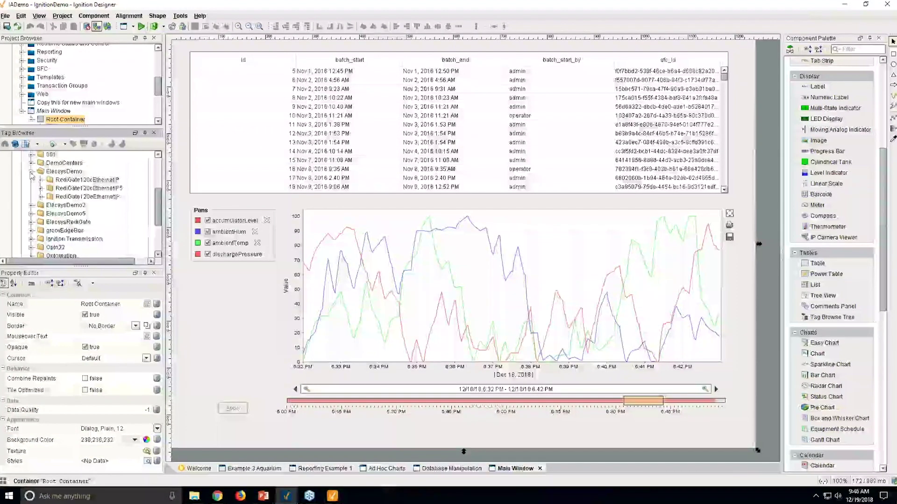
left_click(30, 180)
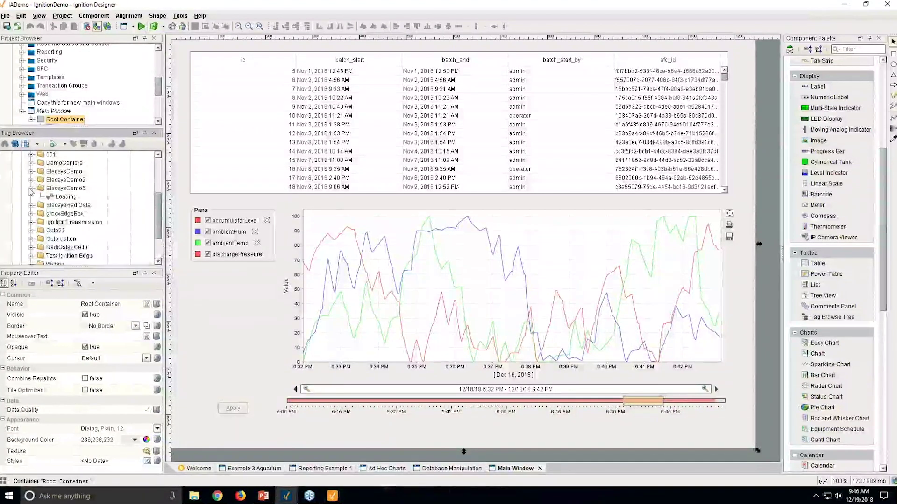
left_click(31, 197)
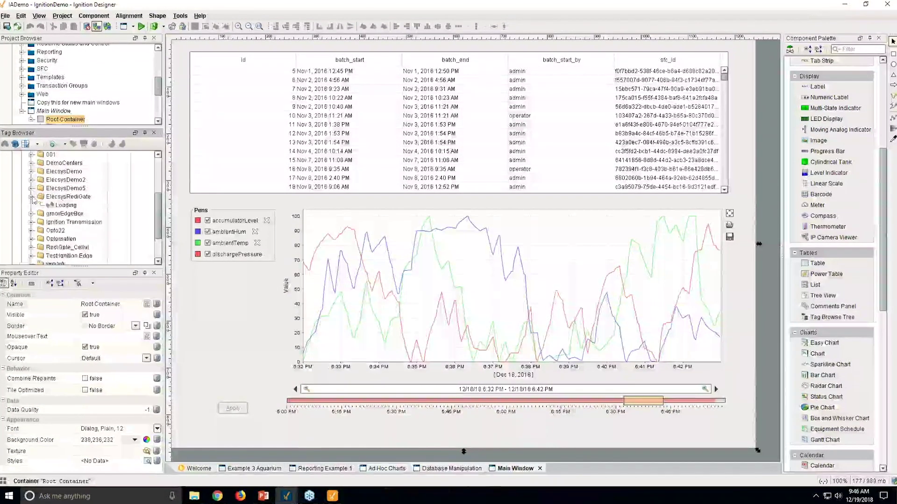
left_click(41, 205)
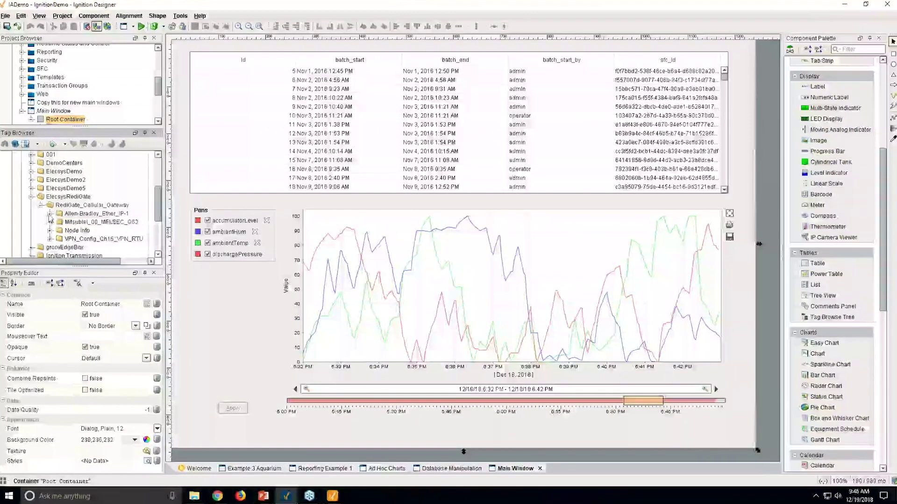
left_click(50, 214)
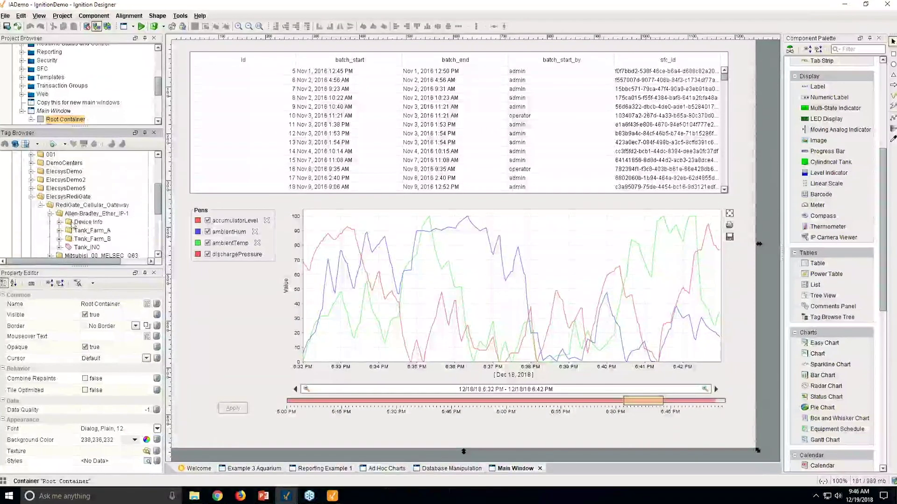
Expand EPICPR1 > Device Control and drag Scanner Interval Ms onto the window
scroll(73, 227, "up", 2)
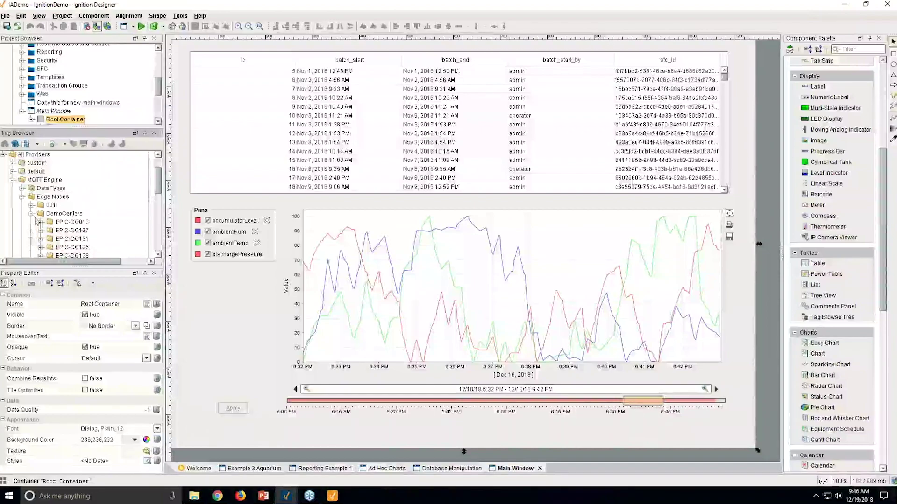
scroll(89, 225, "down", 2)
left_click(50, 179)
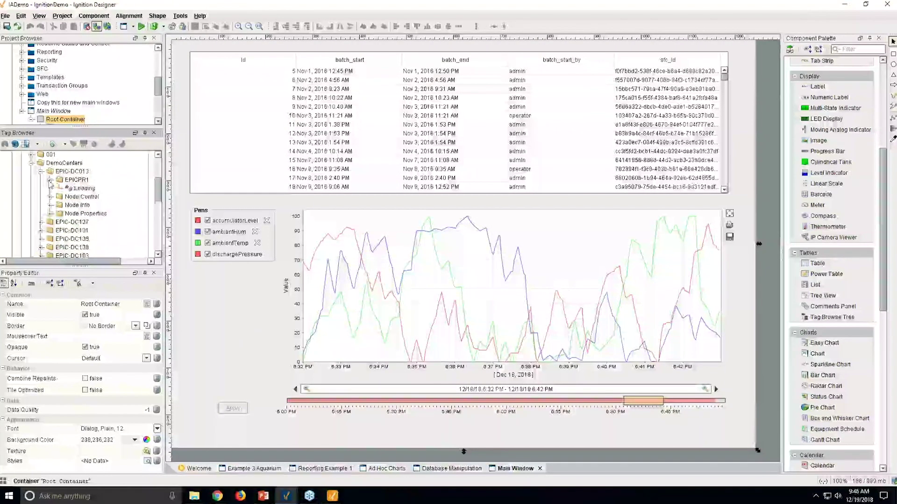
left_click(59, 188)
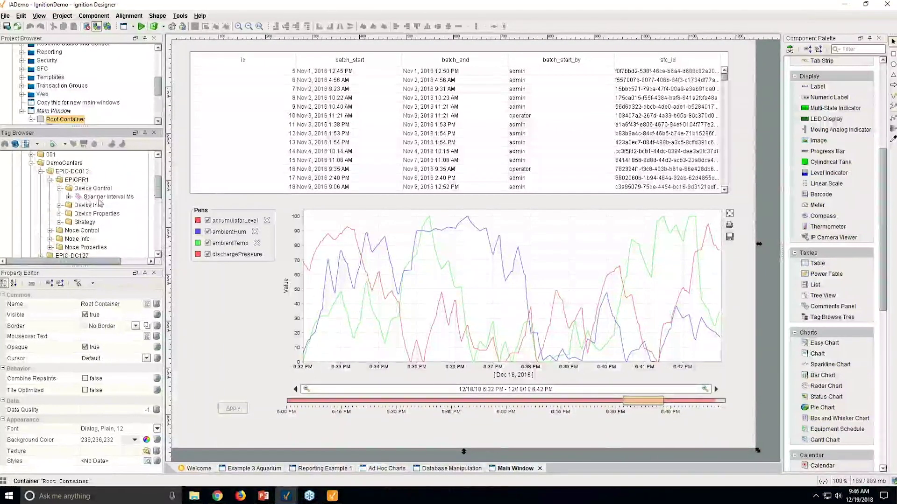
left_click_drag(107, 196, 195, 204)
Create a Numeric Label showing 1,000 from Scanner Interval Ms, then expand EPIC-DC127
left_click(205, 211)
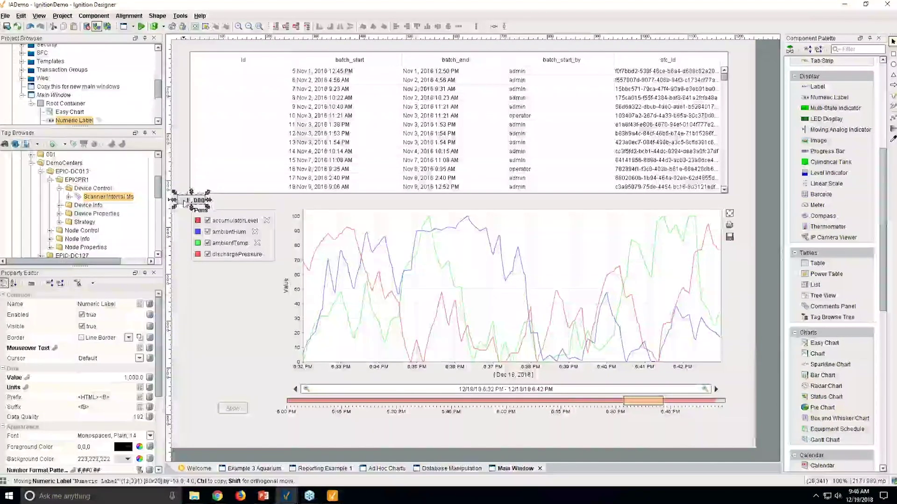
scroll(78, 221, "down", 2)
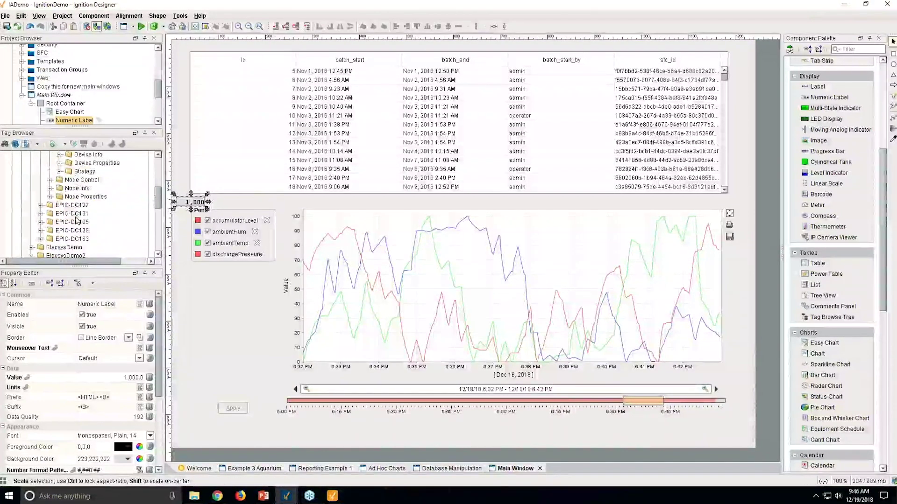
left_click(41, 205)
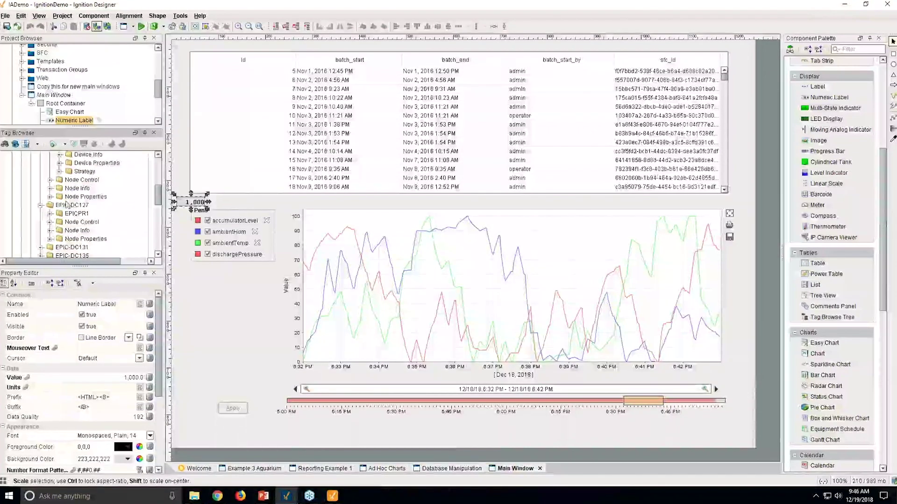
Expand the Strategy and IO folders and pick the Tank_INC tag
scroll(69, 209, "up", 2)
left_click(59, 222)
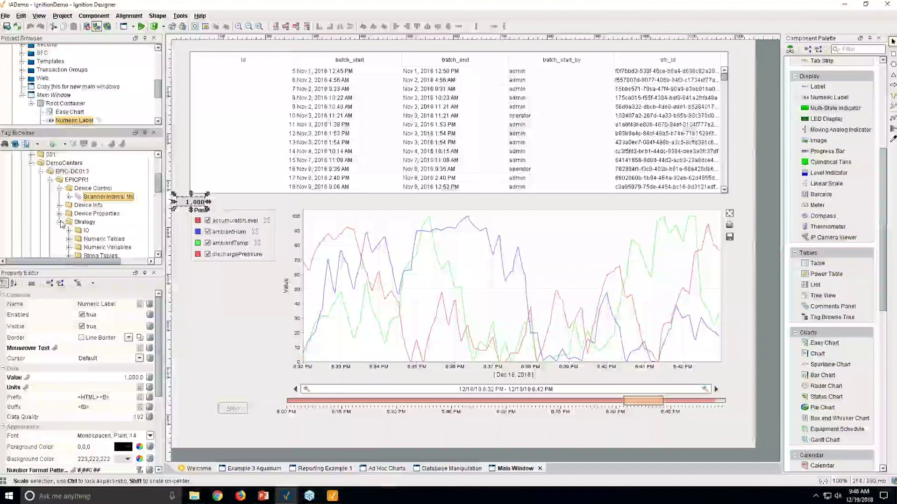
scroll(70, 186, "down", 2)
left_click(69, 180)
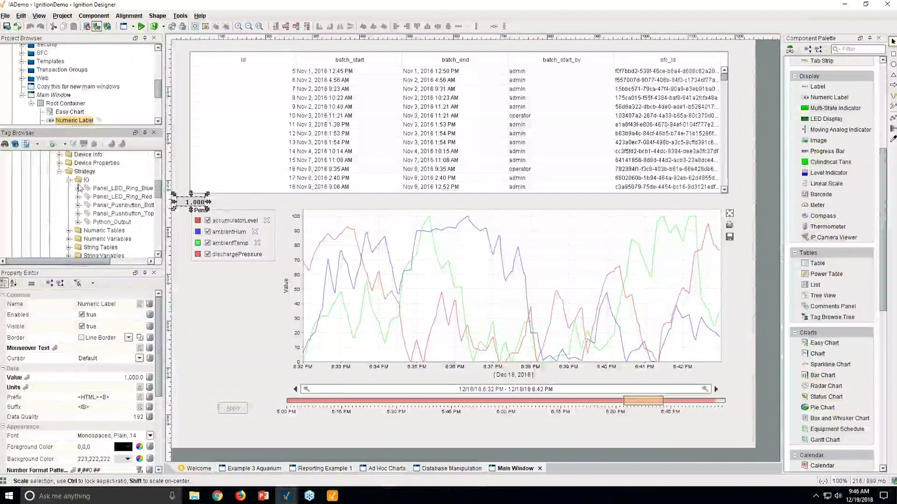
left_click_drag(105, 261, 134, 261)
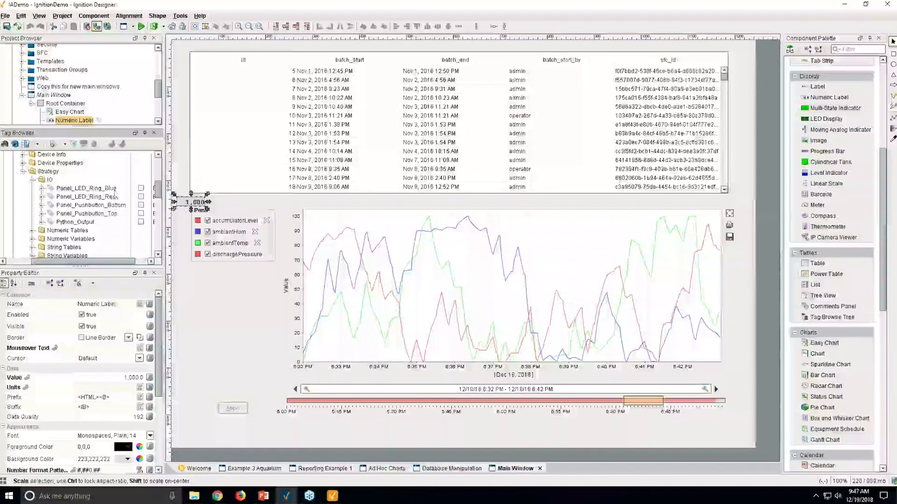
scroll(143, 191, "down", 10)
scroll(150, 226, "up", 1)
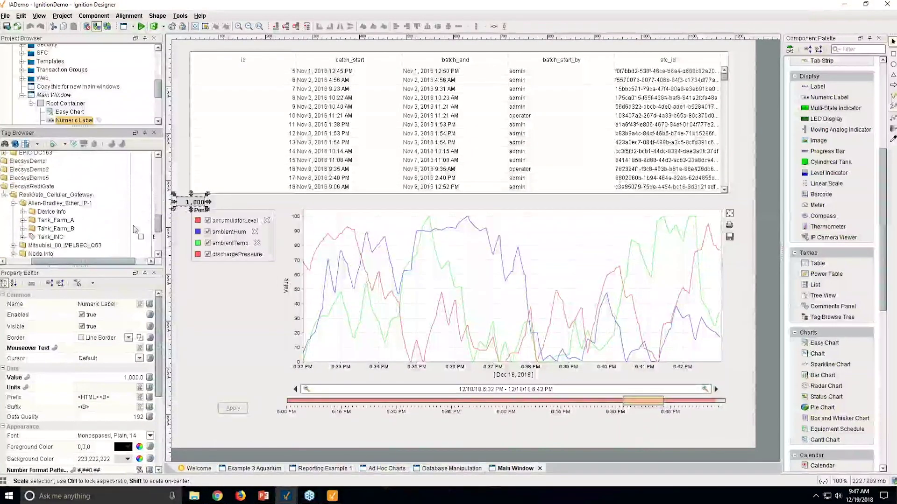
left_click(44, 237)
Drop Tank_INC onto the window as a Multi-State Indicator reading Off beside the 1,000 label
left_click_drag(50, 238, 192, 192)
mouse_move(252, 205)
left_click(294, 205)
left_click(189, 203)
Collapse the ElecsysRediGate folder, select the Edge Nodes folder, and deselect the window components
scroll(103, 239, "up", 1)
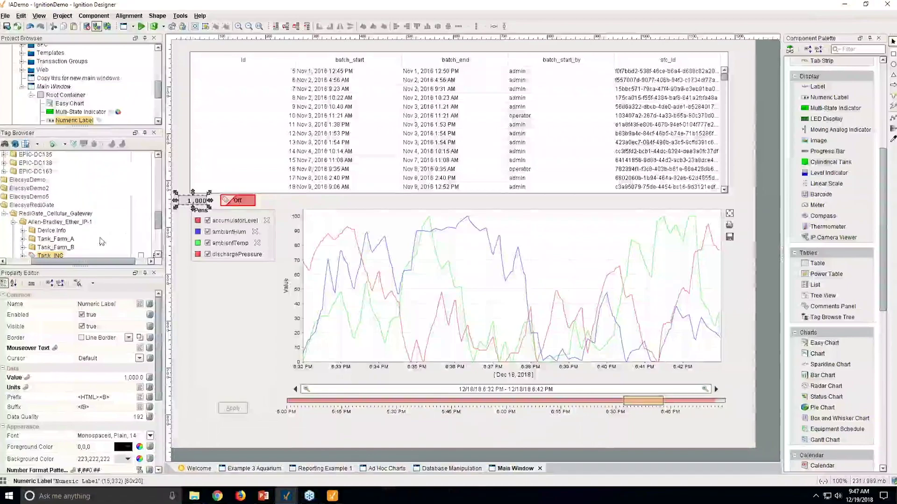
double_click(31, 206)
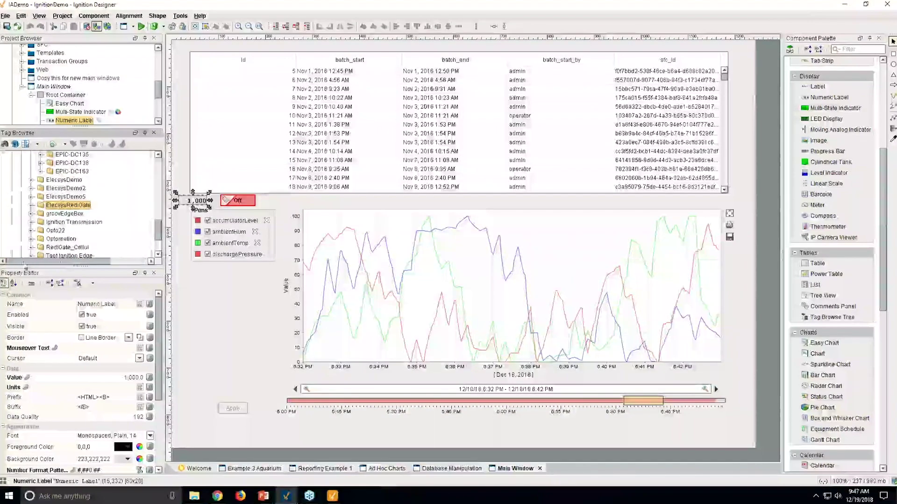
left_click_drag(162, 229, 159, 176)
left_click(63, 204)
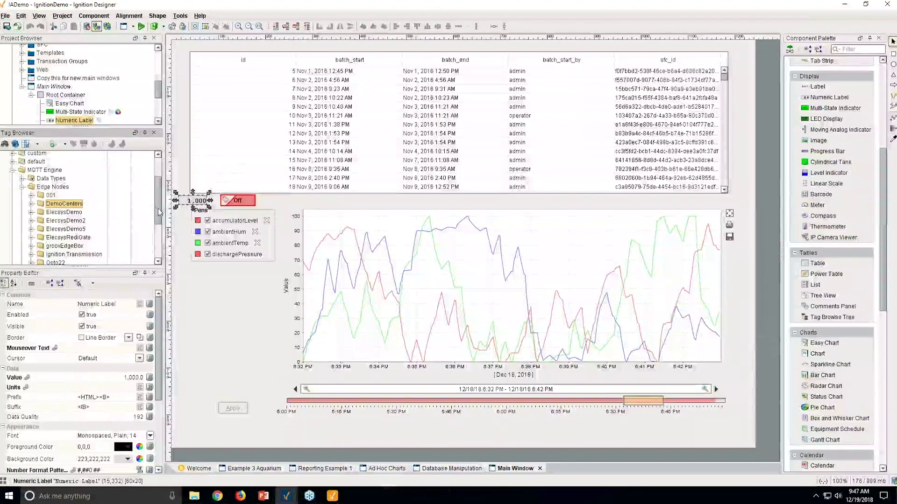
scroll(159, 212, "up", 1)
left_click(52, 190)
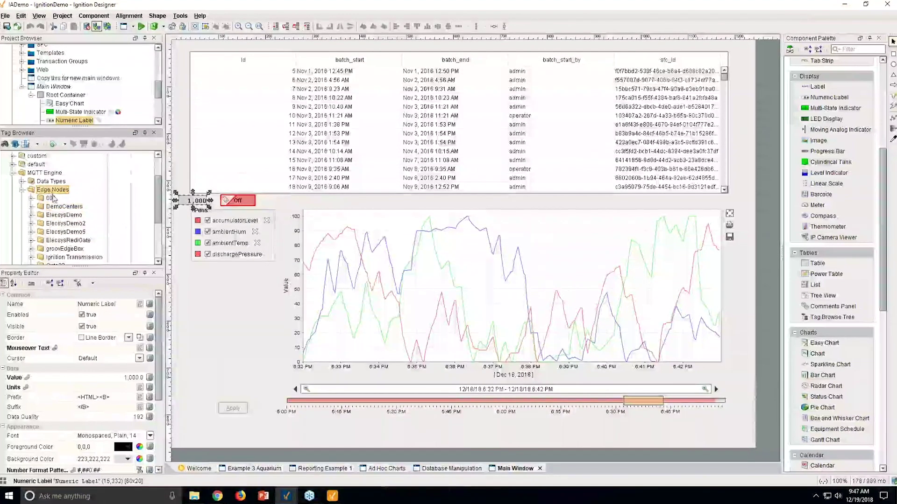
left_click(184, 170)
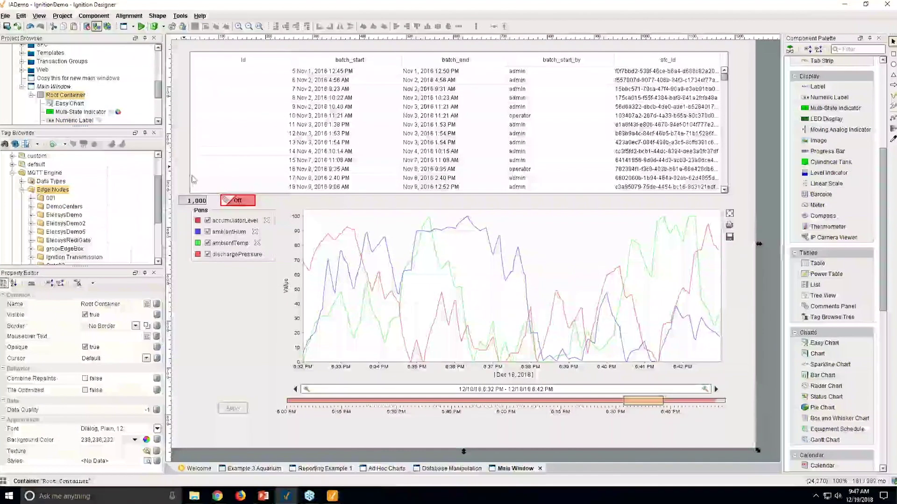